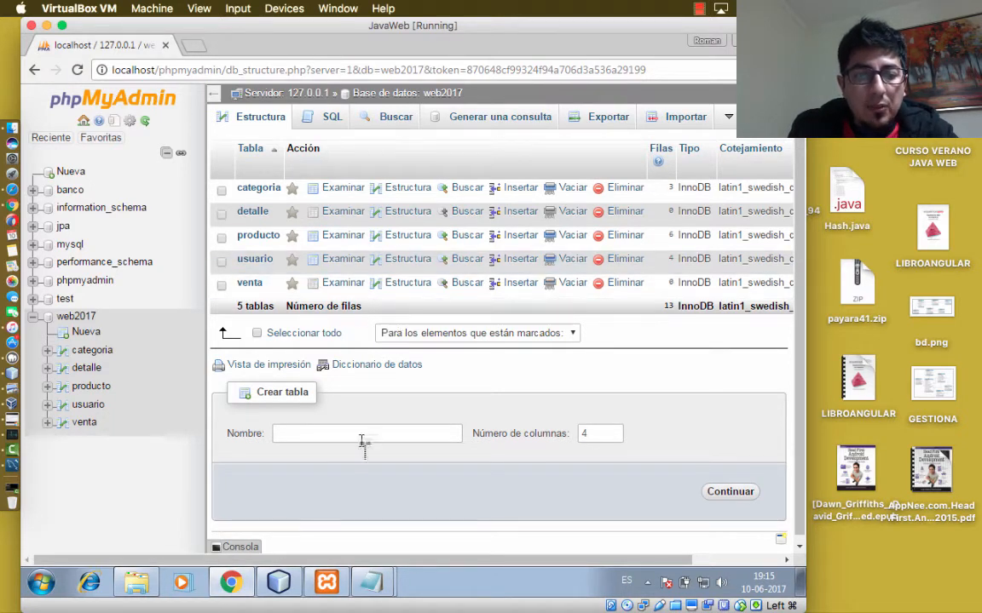
Step: Switch to NetBeans IDE and close every open document except the Start Page
{"action": "left_click", "coordinate": [282, 583]}
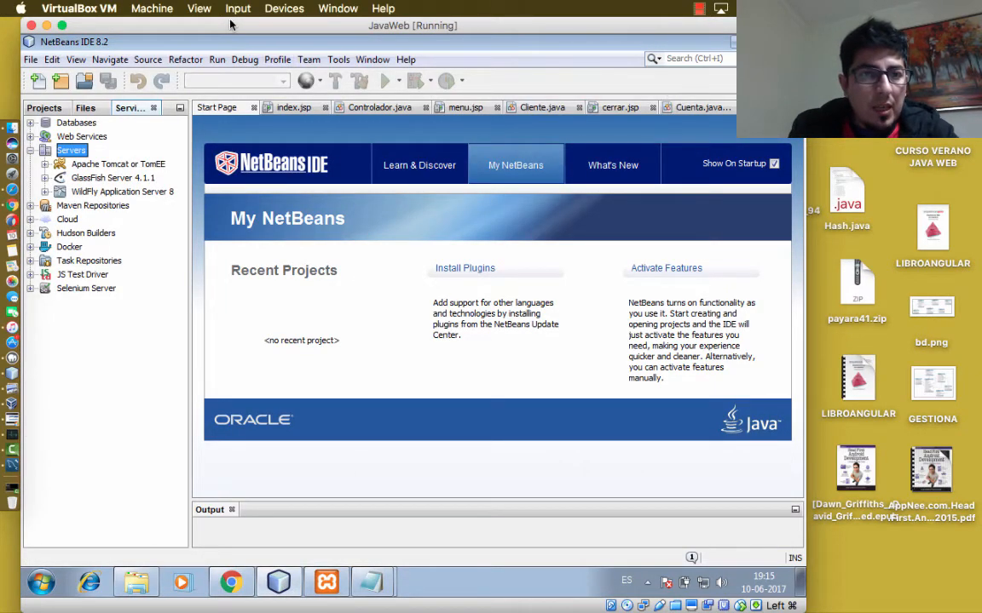
{"action": "left_click_drag", "start_coordinate": [230, 29], "coordinate": [299, 30]}
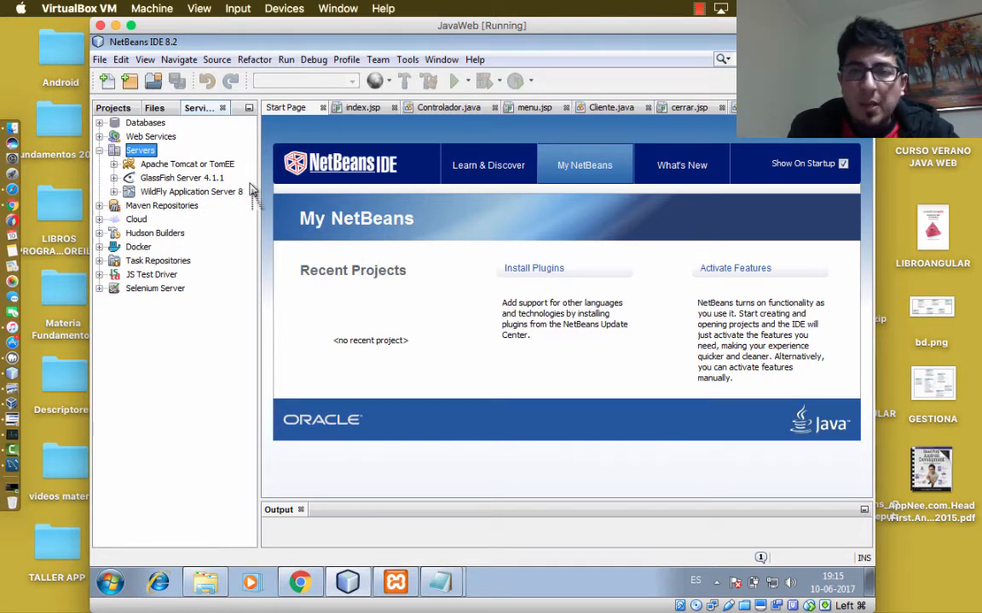
{"action": "right_click", "coordinate": [295, 113]}
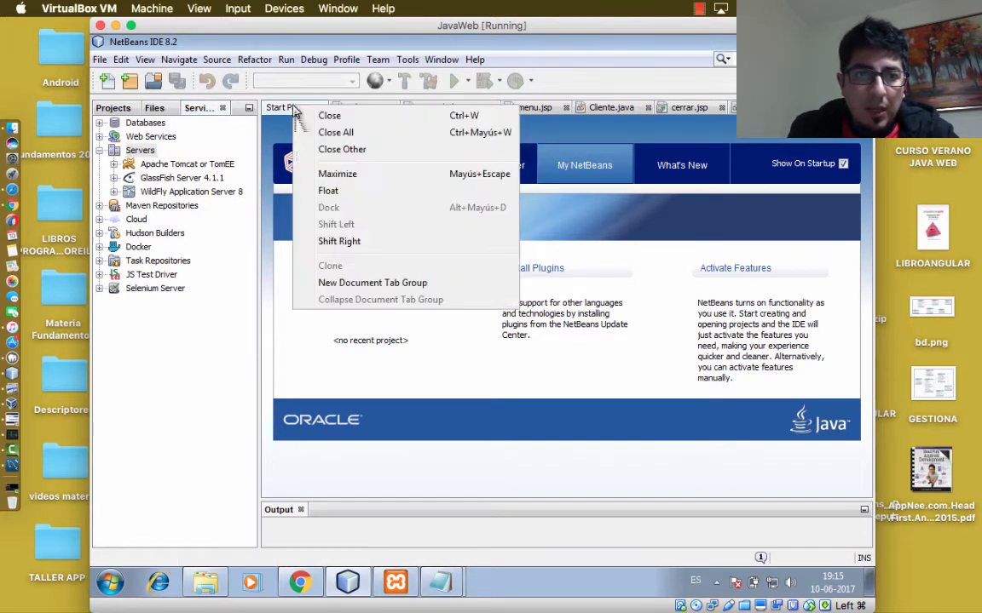
{"action": "left_click", "coordinate": [323, 148]}
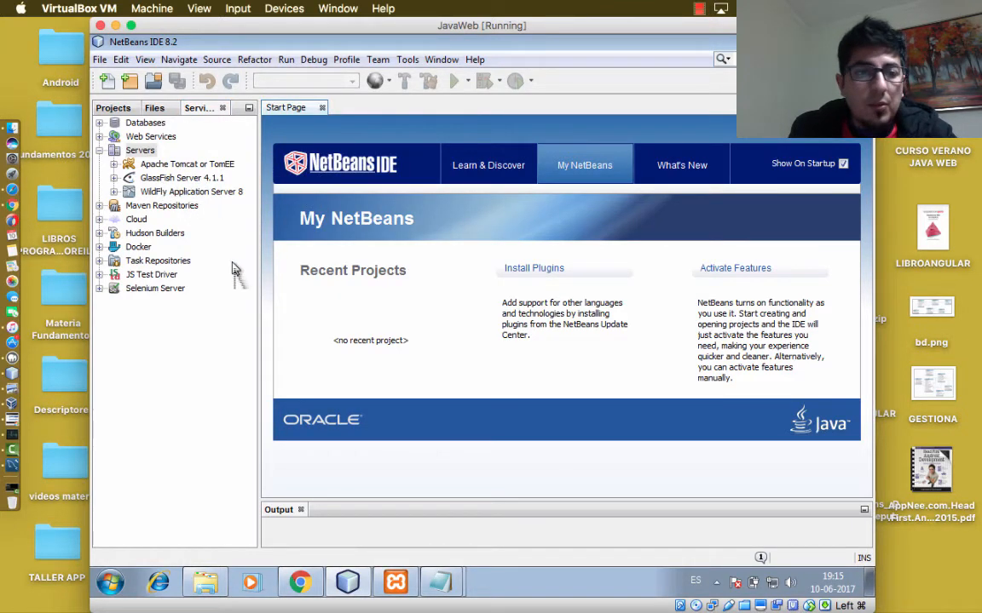
{"action": "left_click", "coordinate": [183, 179]}
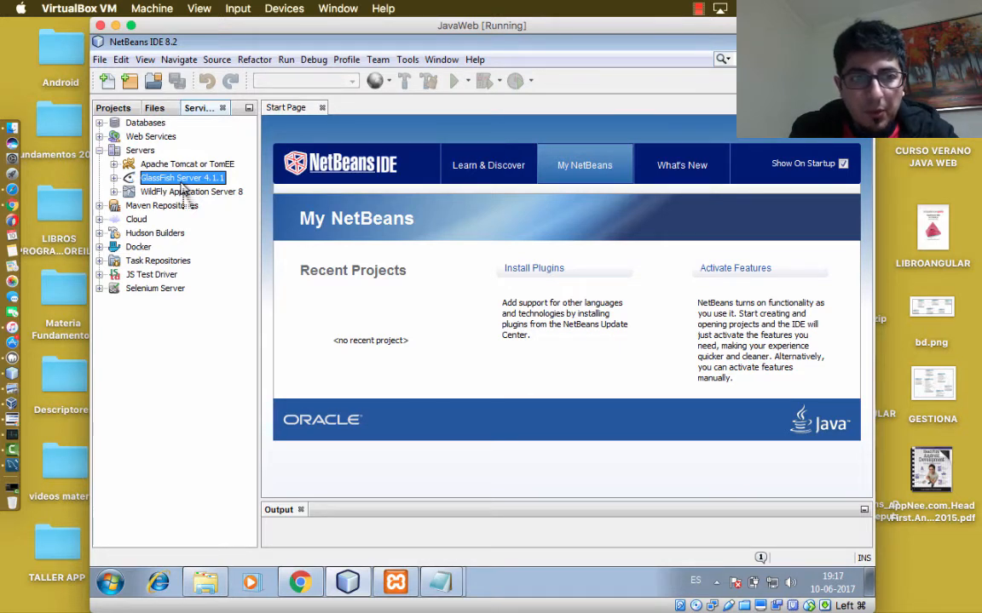
{"action": "left_click", "coordinate": [179, 193]}
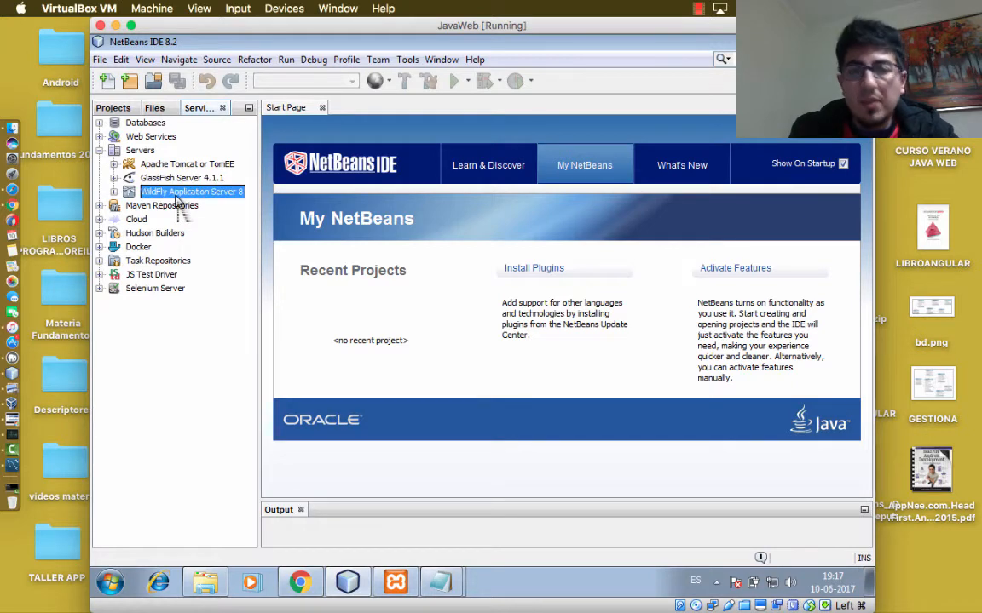
Step: Register a GlassFish Server instance named Payara Server from the RESPALDO AS\payara41 folder, using local domain domain1 on host localhost
{"action": "left_click", "coordinate": [138, 152]}
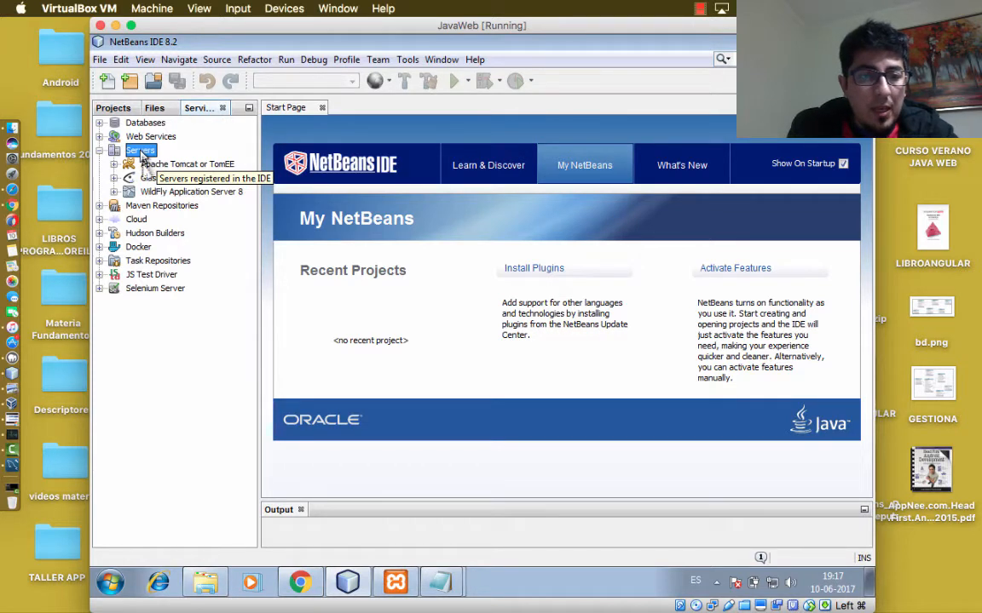
{"action": "right_click", "coordinate": [143, 159]}
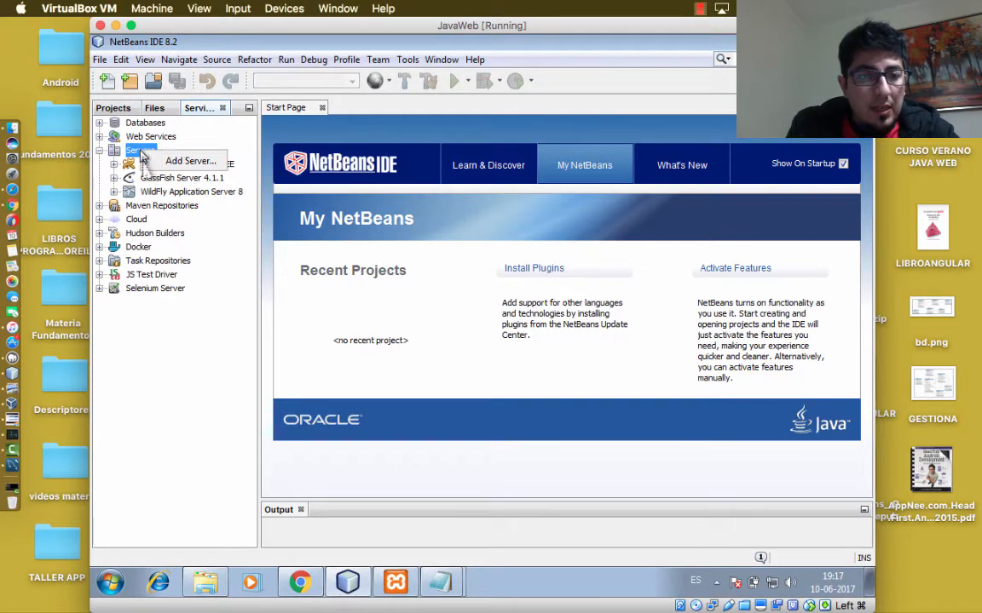
{"action": "left_click", "coordinate": [191, 162]}
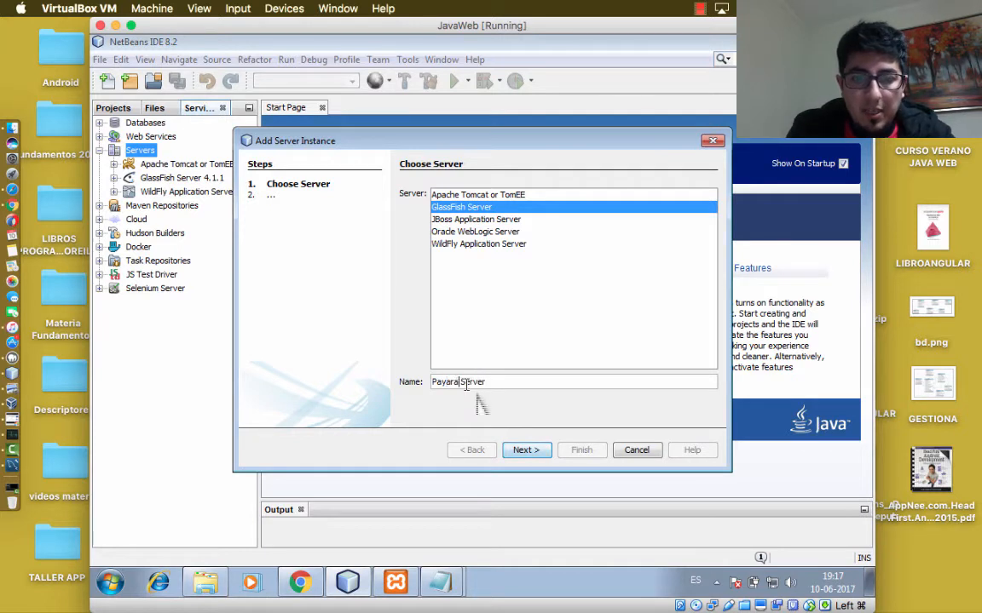
{"action": "left_click", "coordinate": [541, 454]}
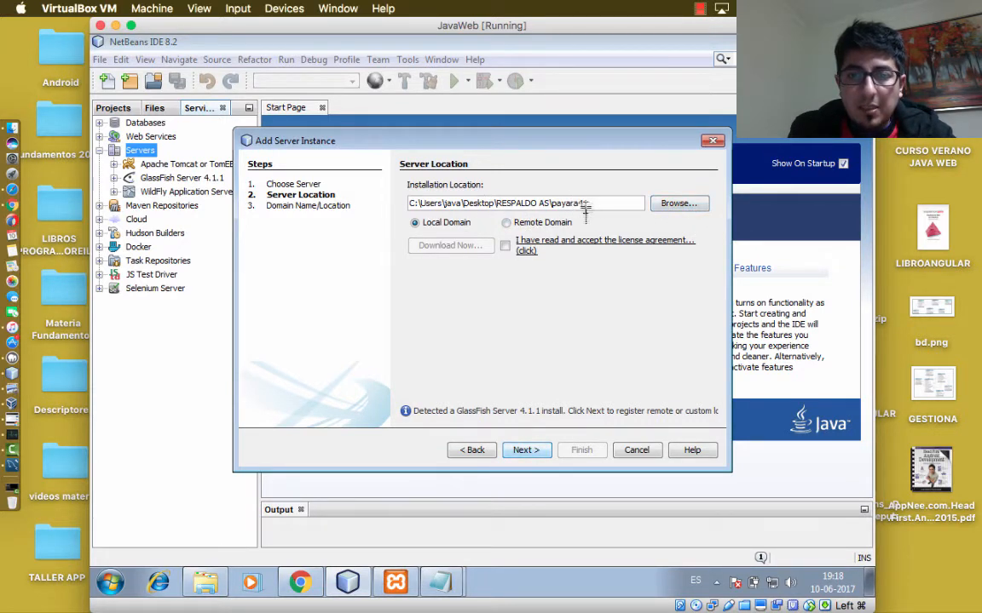
{"action": "left_click", "coordinate": [526, 451]}
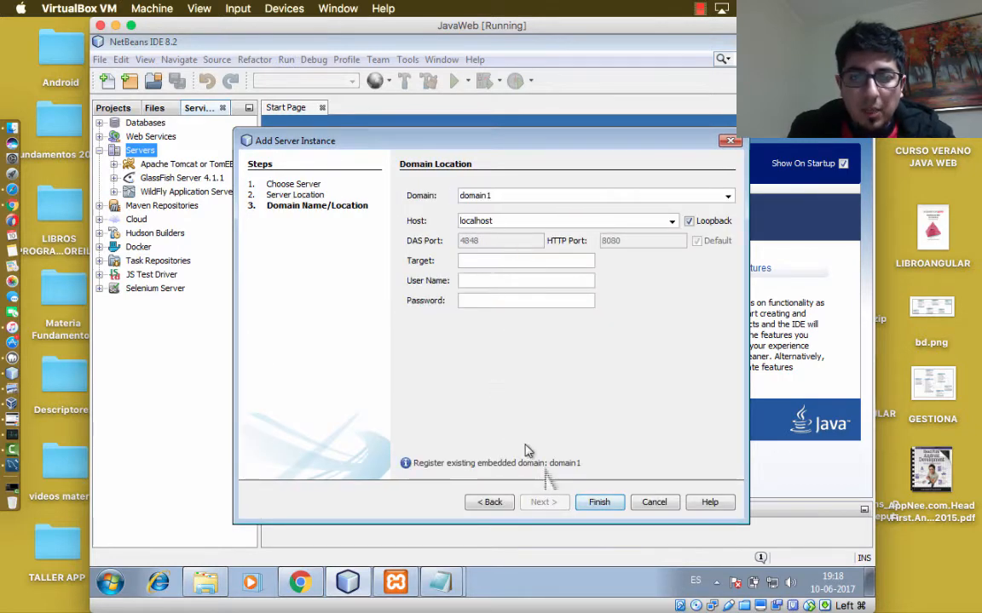
{"action": "left_click", "coordinate": [599, 501]}
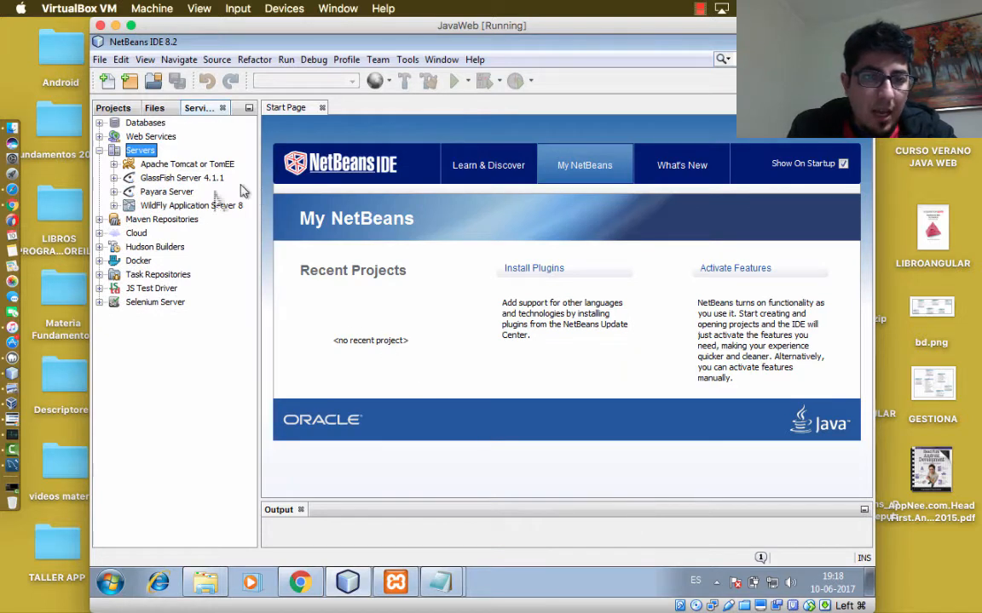
Step: Examine the Payara Server's properties for its domains folder, domain and port settings
{"action": "left_click", "coordinate": [167, 193]}
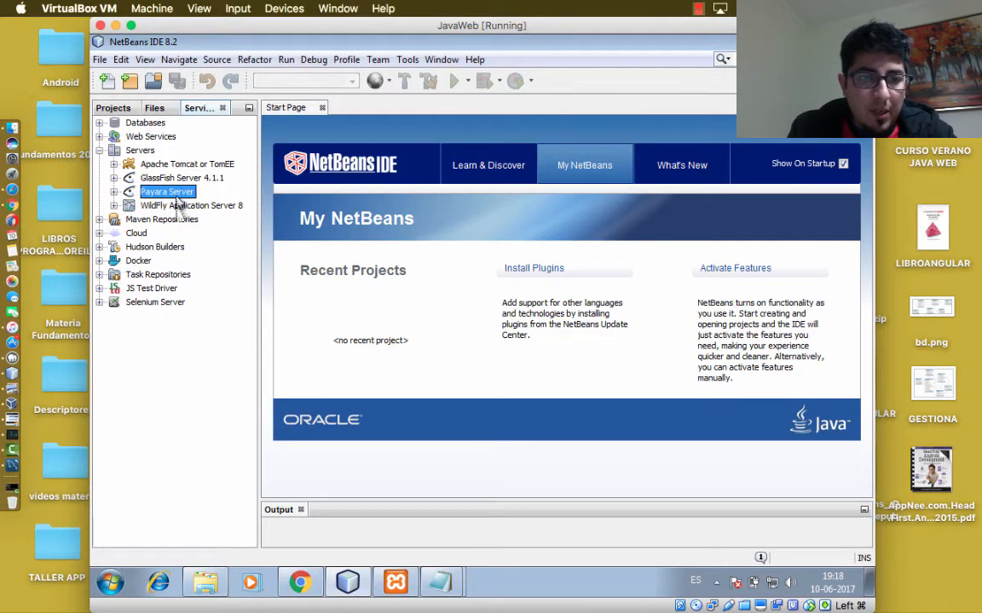
{"action": "right_click", "coordinate": [159, 193]}
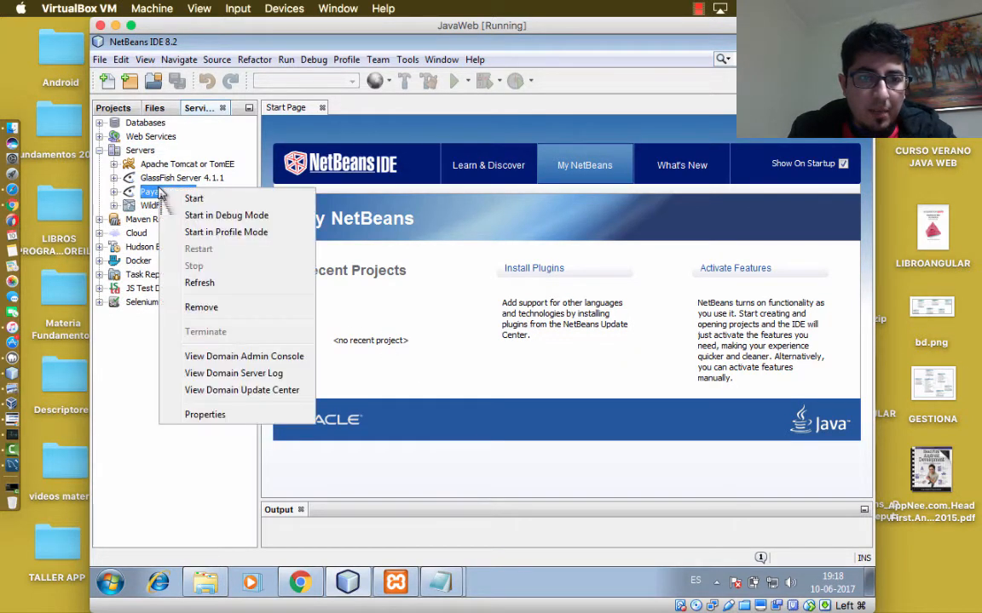
{"action": "left_click", "coordinate": [225, 413]}
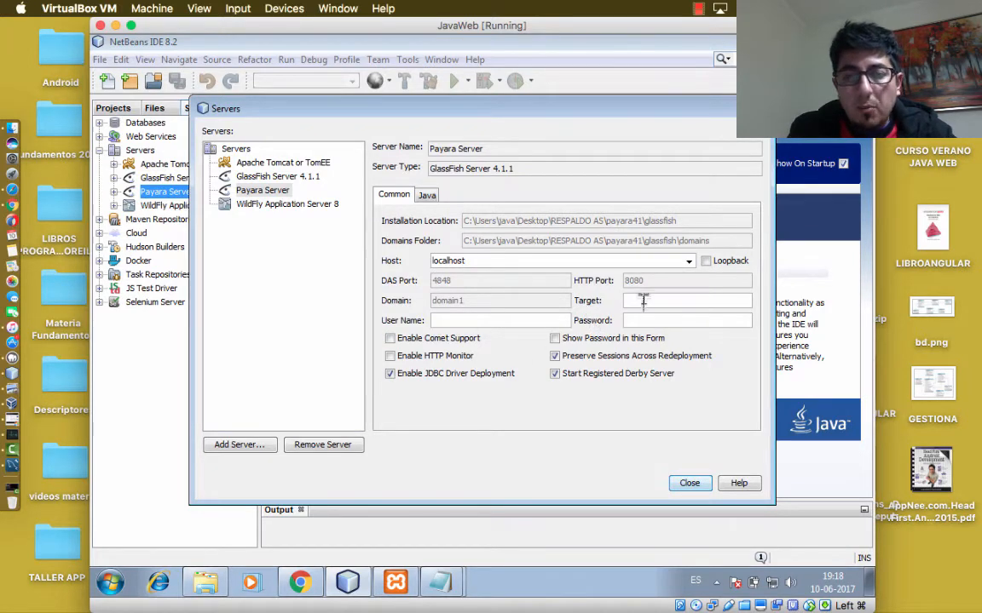
{"action": "left_click", "coordinate": [688, 483]}
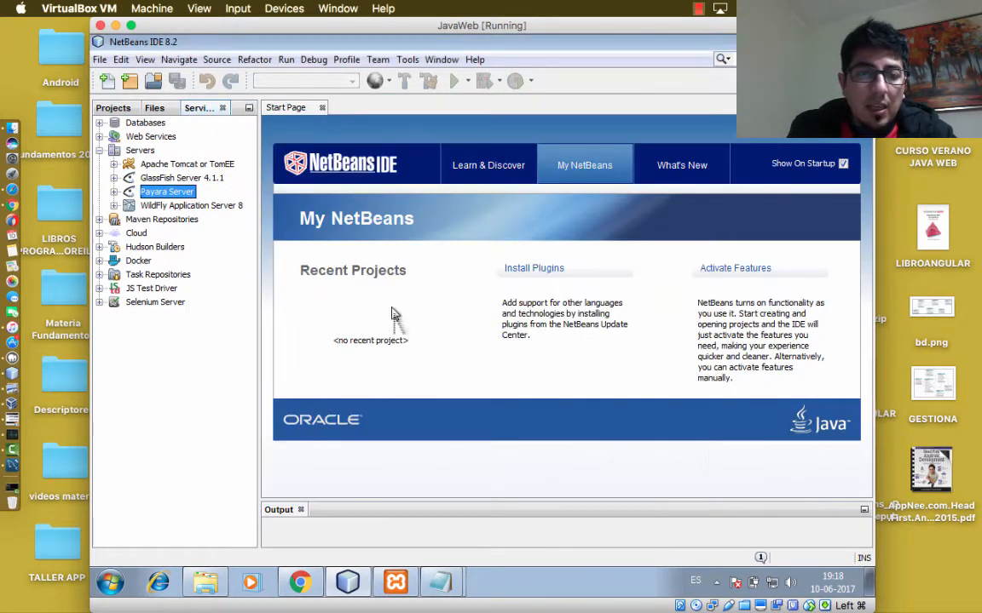
{"action": "right_click", "coordinate": [166, 195]}
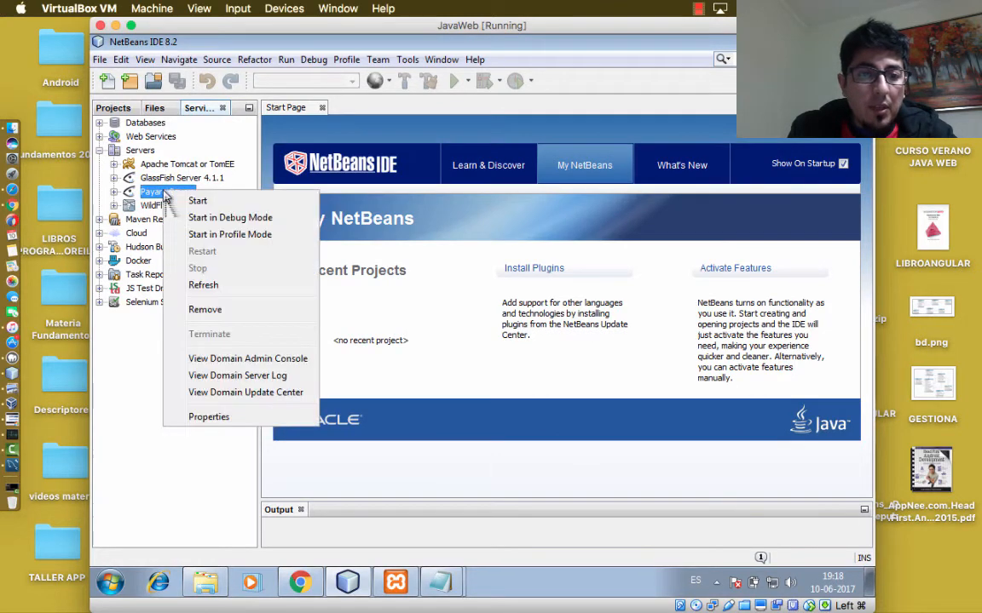
{"action": "left_click", "coordinate": [208, 417]}
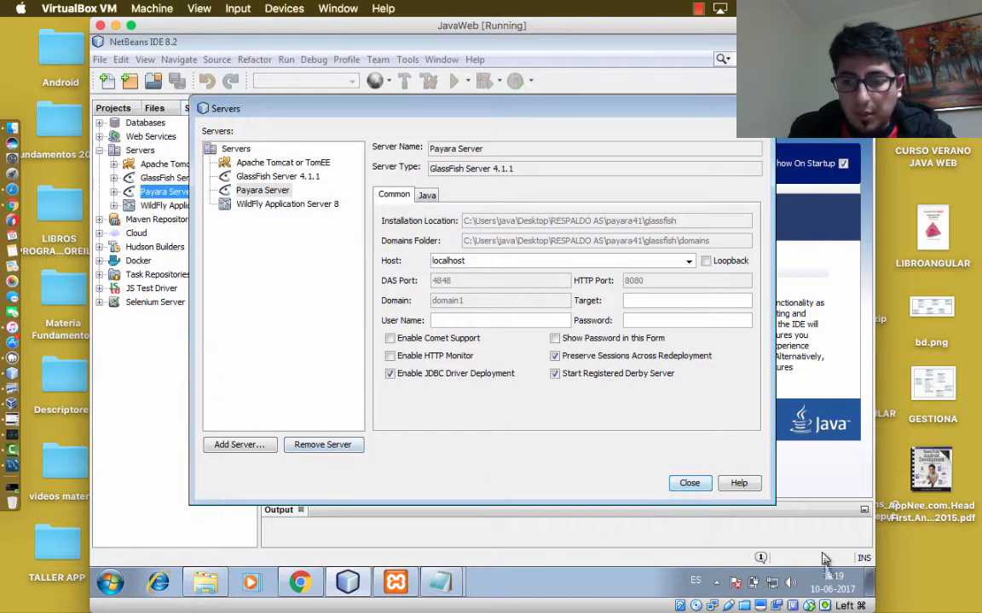
Step: Browse from the desktop to the RESPALDO AS\payara41\glassfish\domains\domain1\config folder
{"action": "left_click", "coordinate": [869, 583]}
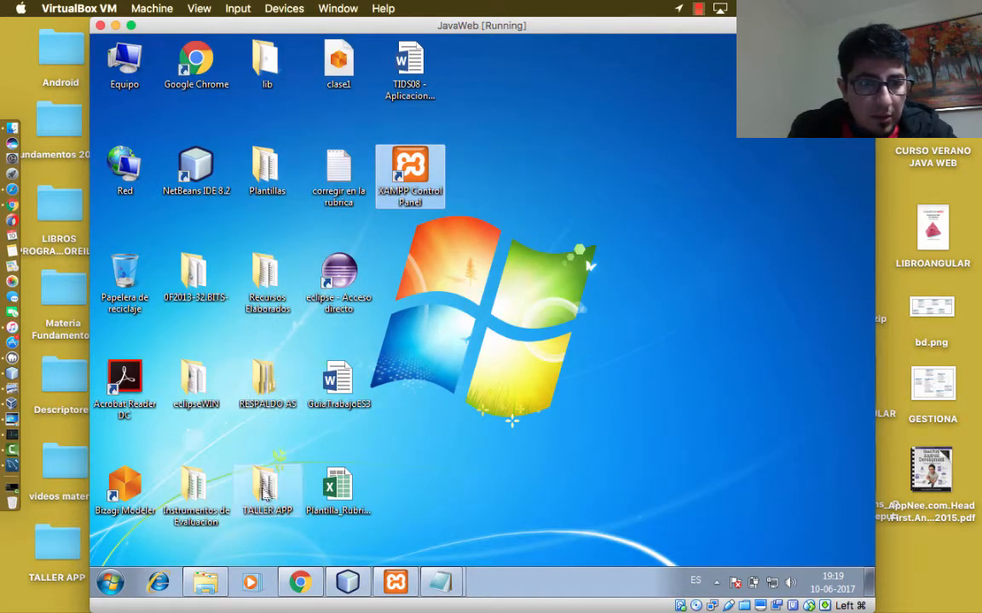
{"action": "double_click", "coordinate": [256, 375]}
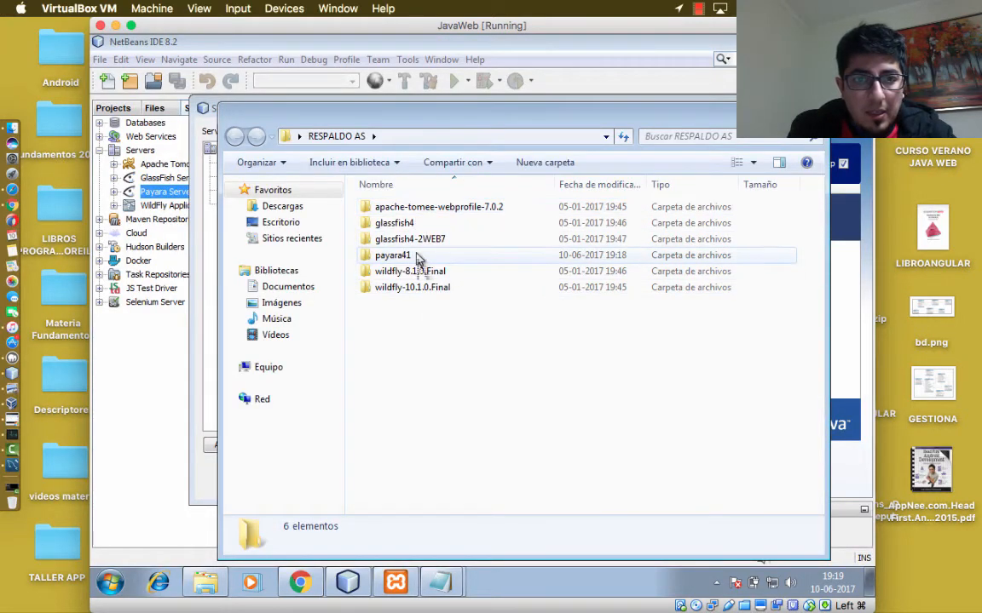
{"action": "left_click", "coordinate": [402, 258]}
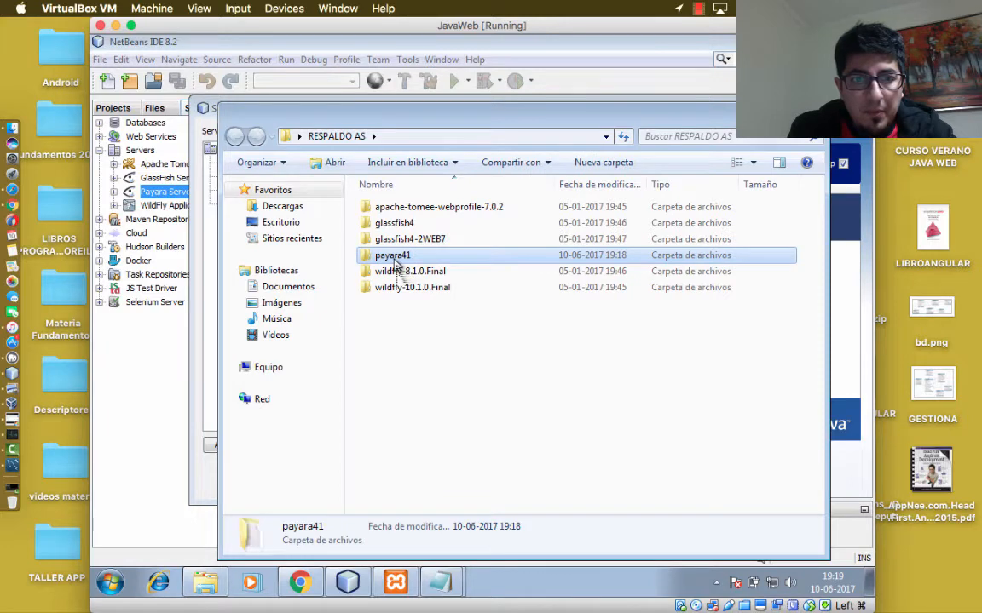
{"action": "double_click", "coordinate": [396, 258]}
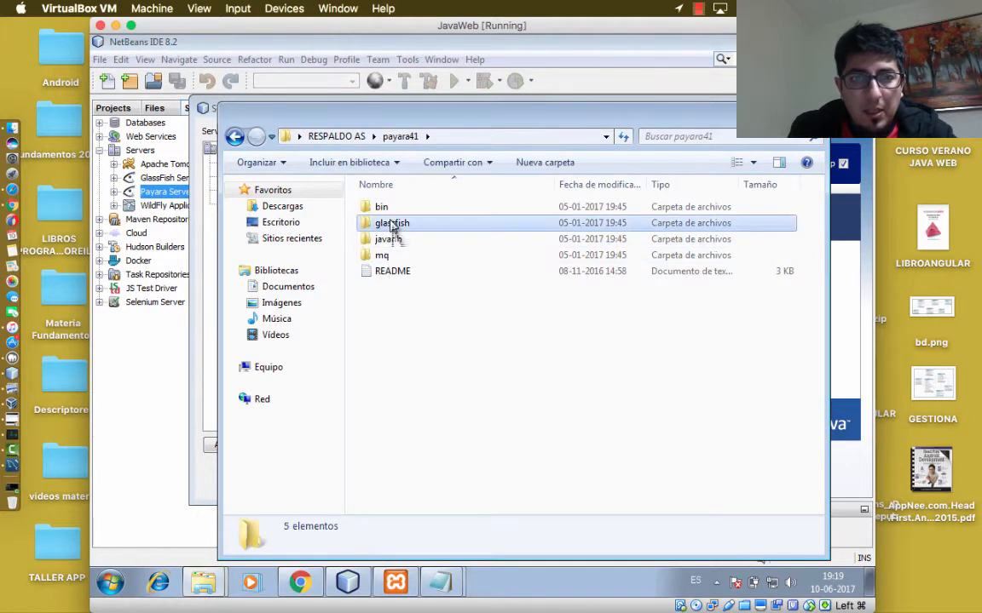
{"action": "double_click", "coordinate": [392, 224]}
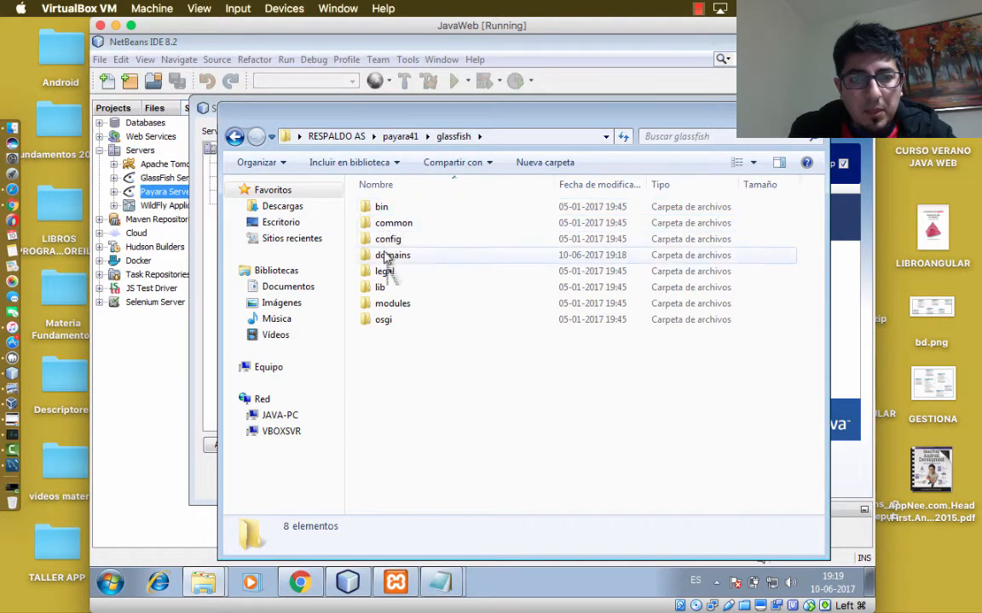
{"action": "double_click", "coordinate": [390, 257]}
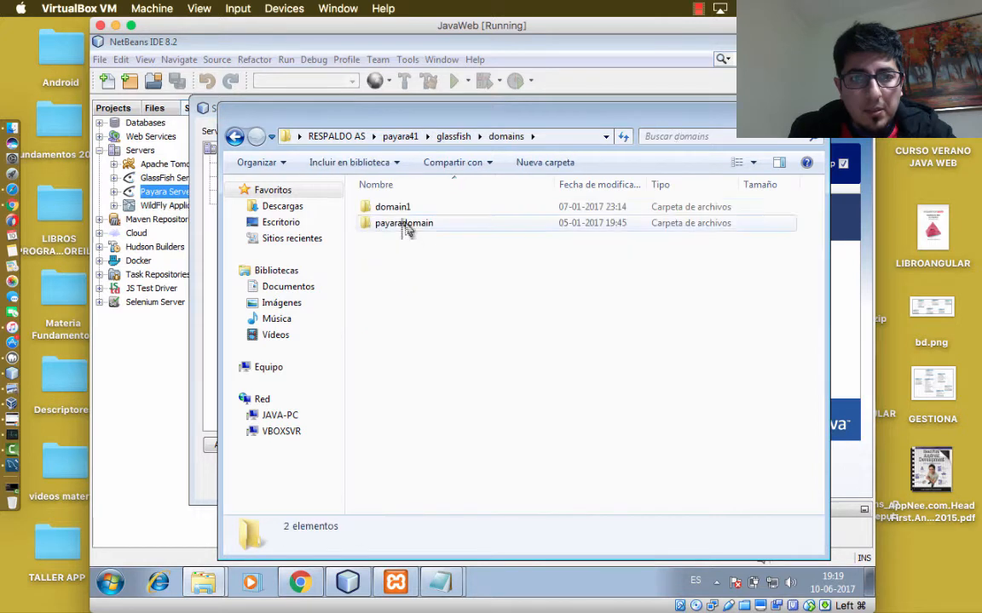
{"action": "double_click", "coordinate": [395, 209]}
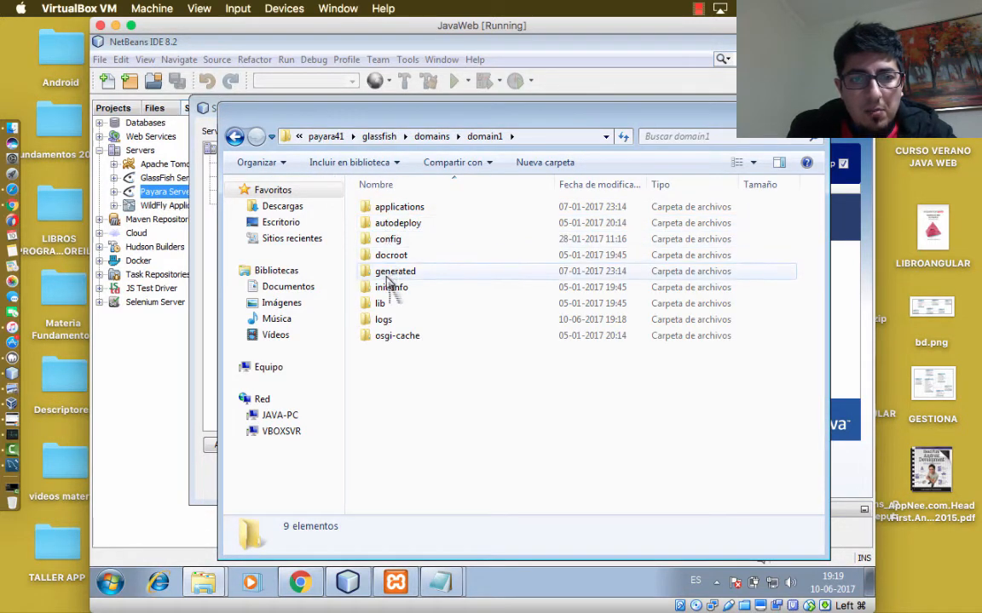
{"action": "double_click", "coordinate": [394, 241]}
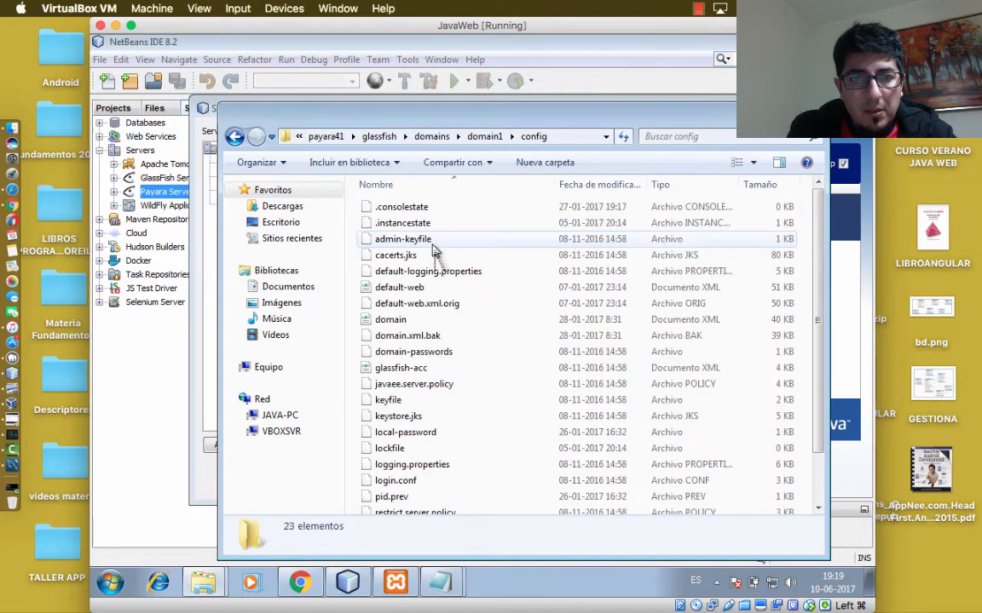
Step: Open the domain XML file from the config folder in Bloc de notas
{"action": "left_click", "coordinate": [395, 320]}
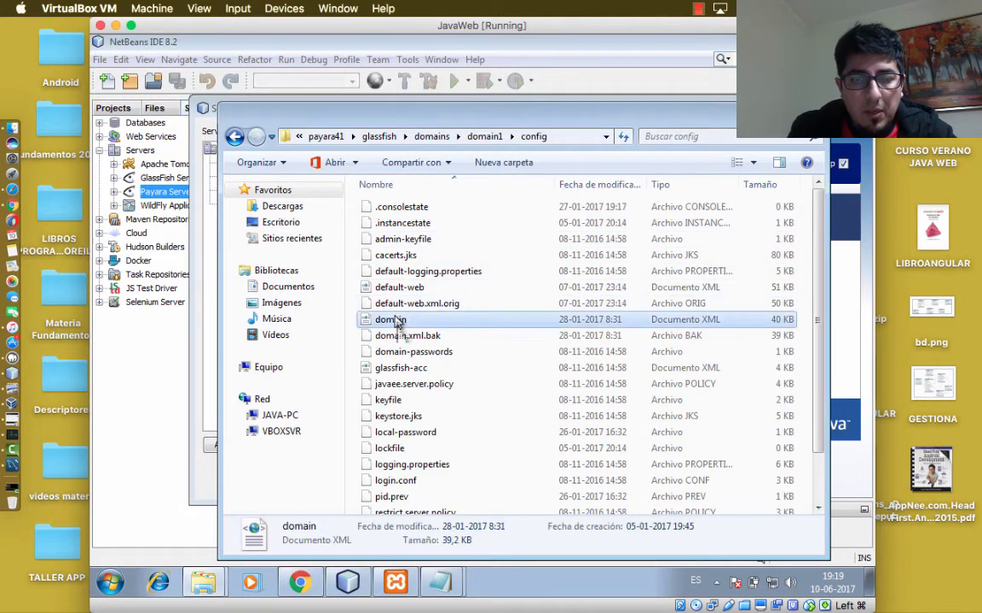
{"action": "right_click", "coordinate": [394, 320]}
{"action": "mouse_move", "coordinate": [443, 305]}
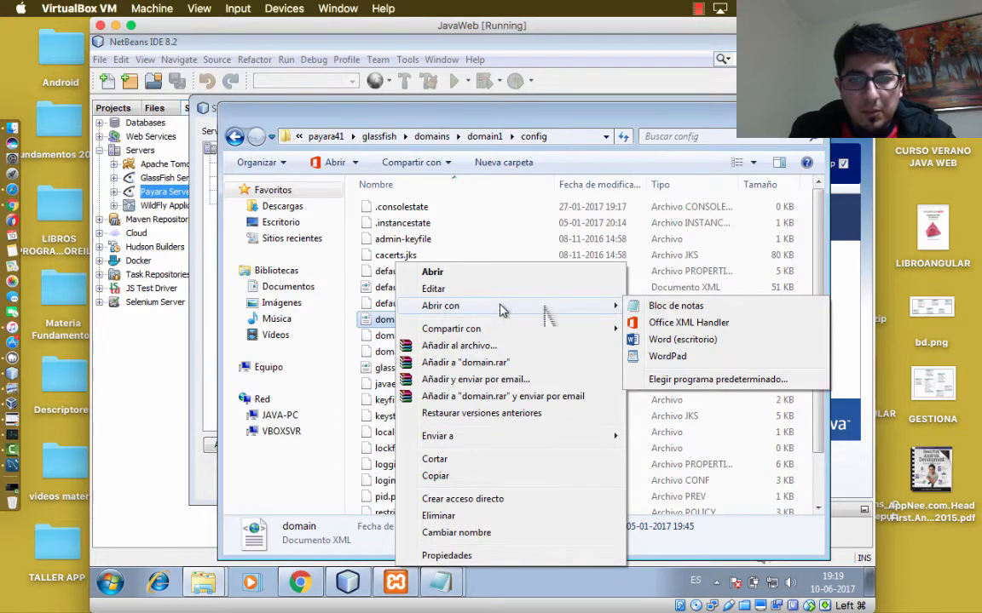
{"action": "left_click", "coordinate": [661, 306]}
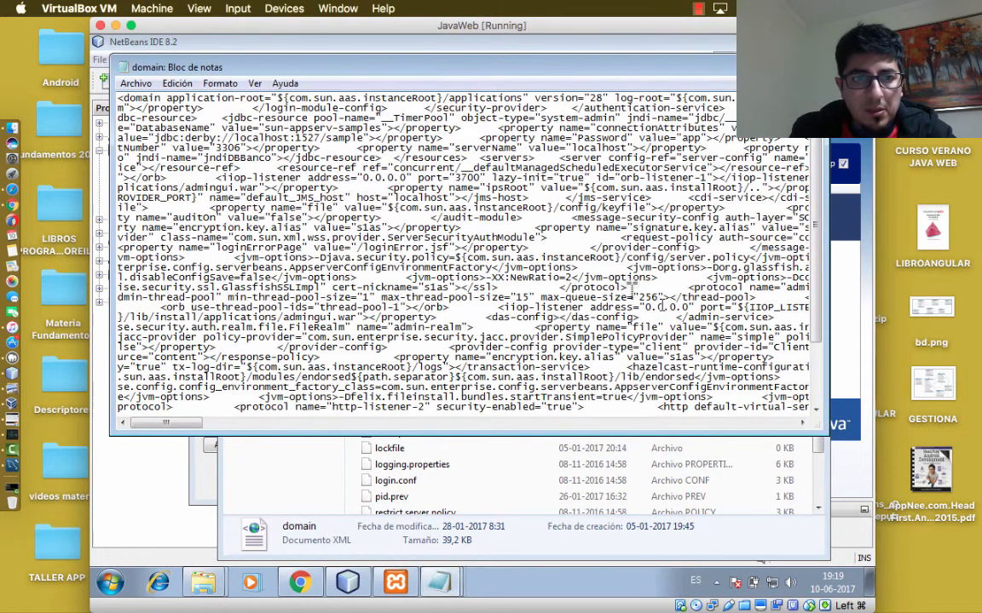
Step: Find 8080 in the domain file and change the http-listener-1 port to 8085
{"action": "key", "text": "ctrl+b"}
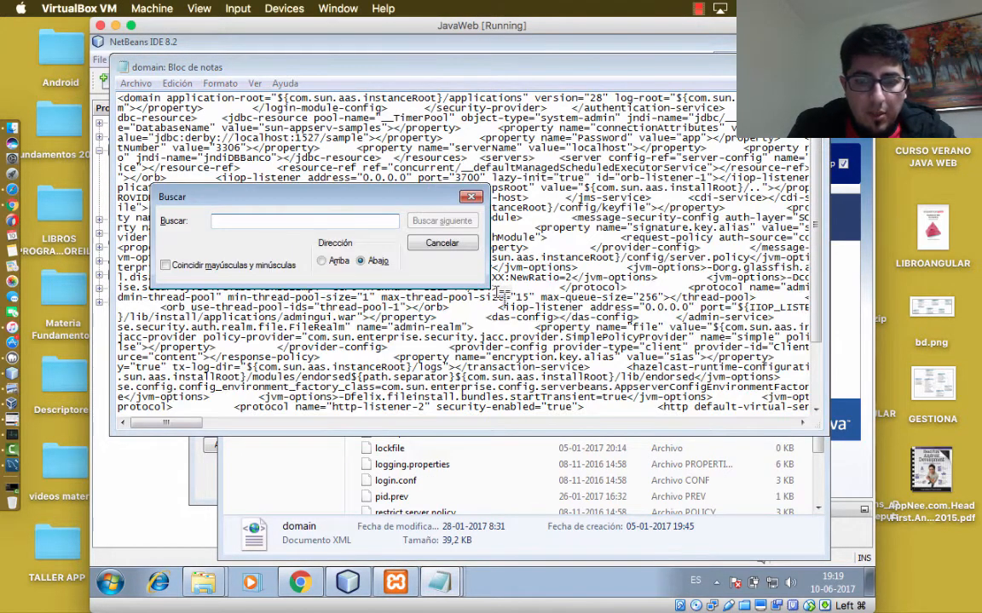
{"action": "type", "text": "8080"}
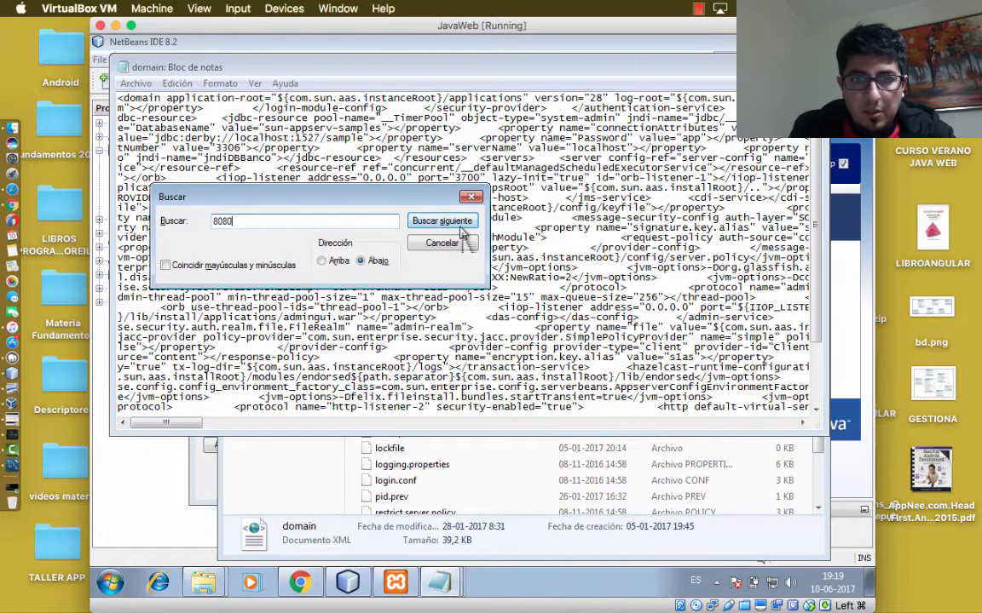
{"action": "left_click", "coordinate": [426, 220]}
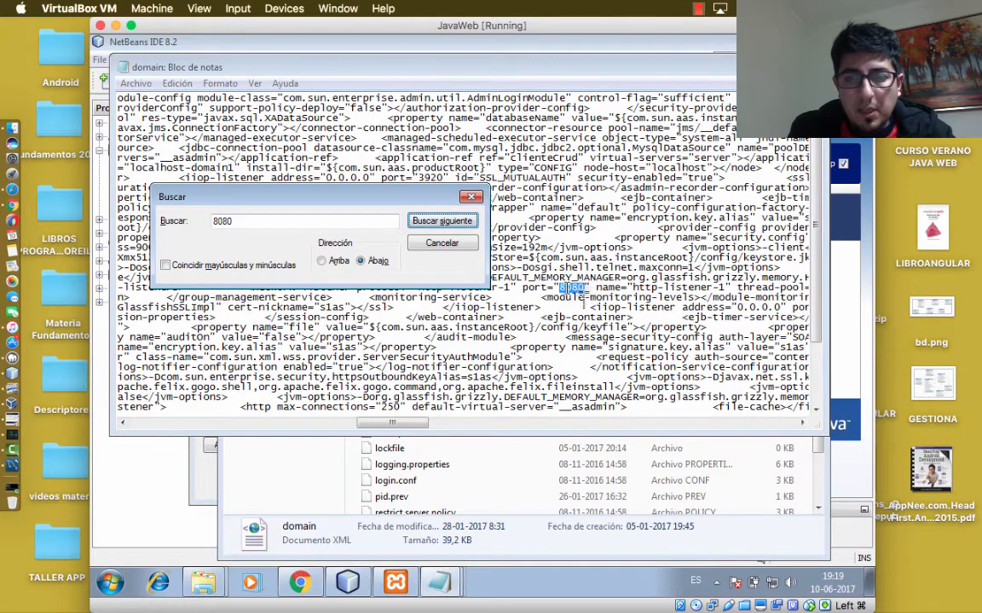
{"action": "key", "text": "Escape"}
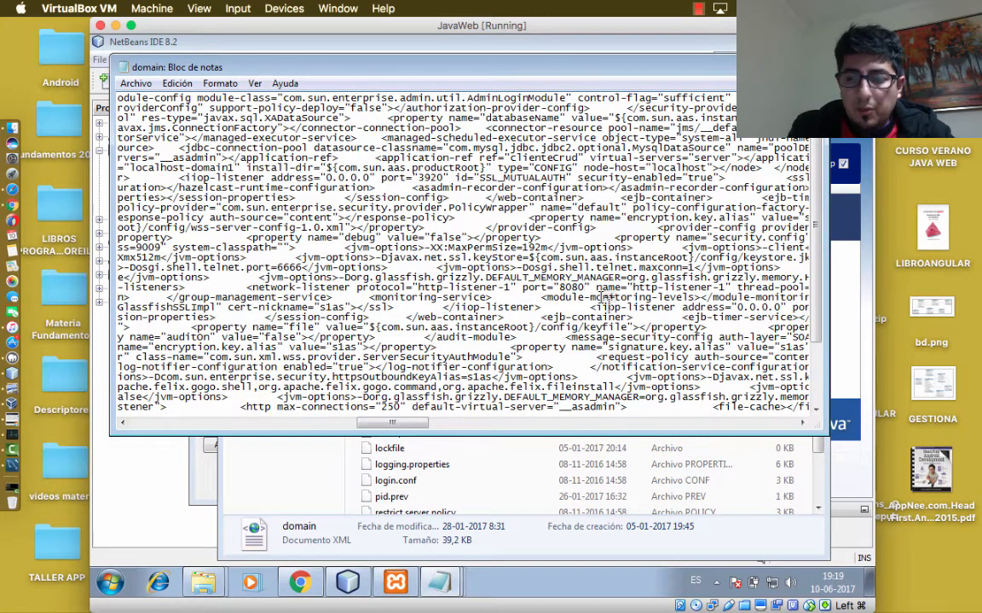
{"action": "key", "text": "BackSpace"}
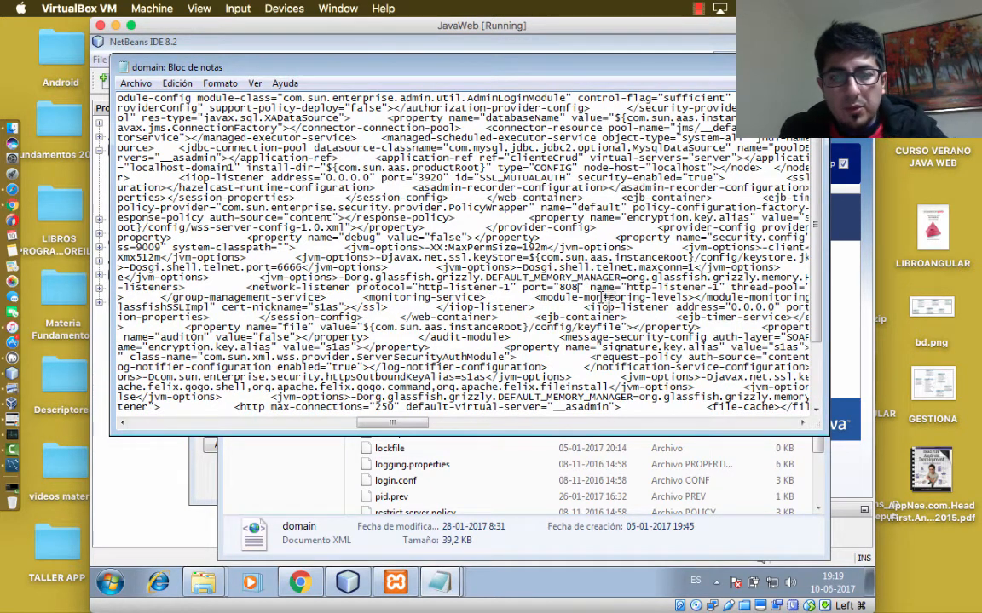
{"action": "type", "text": "5"}
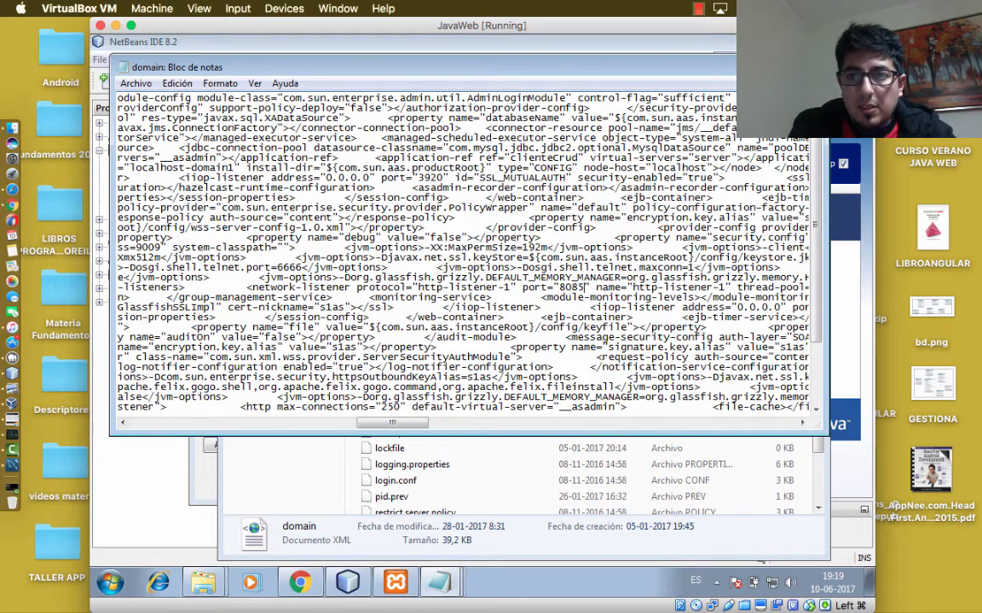
Step: Close the edited domain file, the config folder window and the Servers dialog
{"action": "left_click", "coordinate": [725, 66]}
{"action": "left_click", "coordinate": [426, 324]}
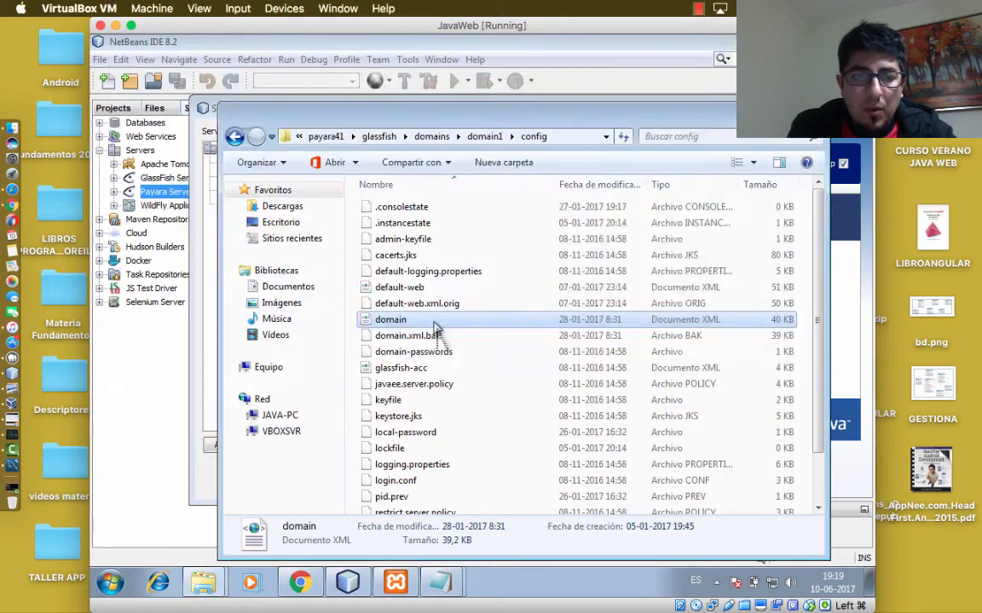
{"action": "left_click", "coordinate": [756, 110]}
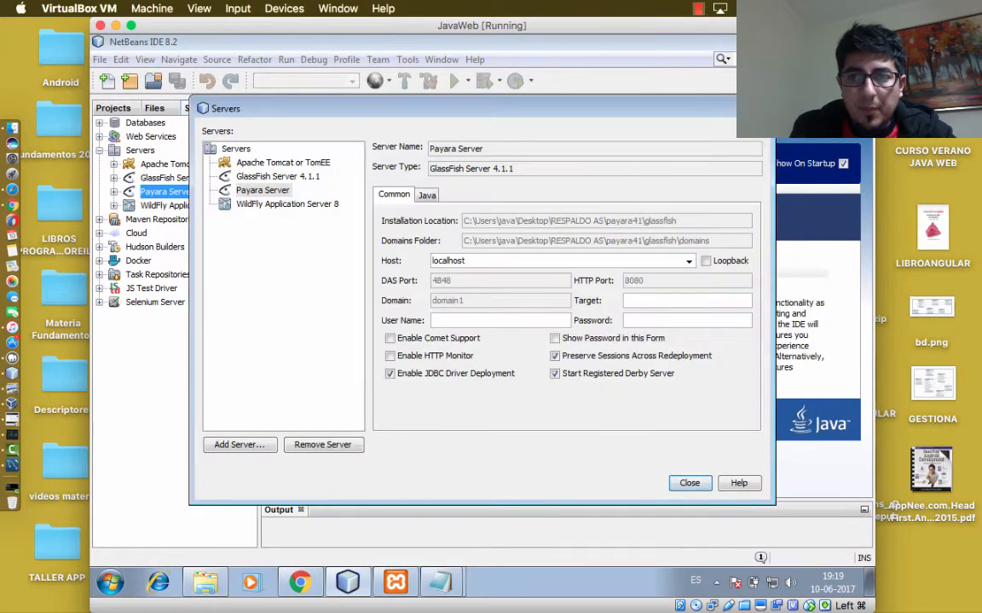
{"action": "left_click", "coordinate": [690, 483]}
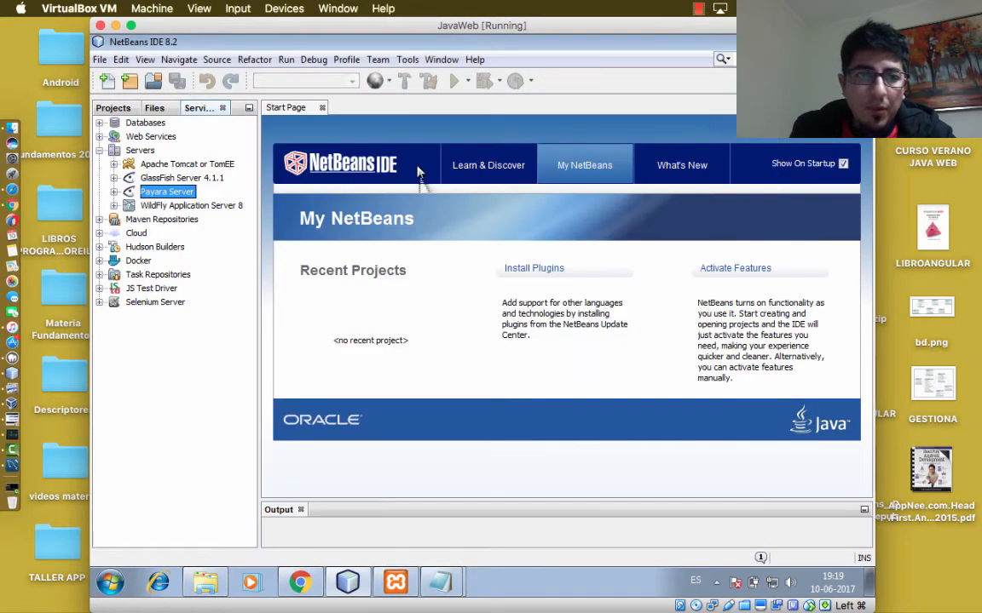
Step: Reopen the Payara Server's properties to check its HTTP port, and close the dialog
{"action": "right_click", "coordinate": [160, 194]}
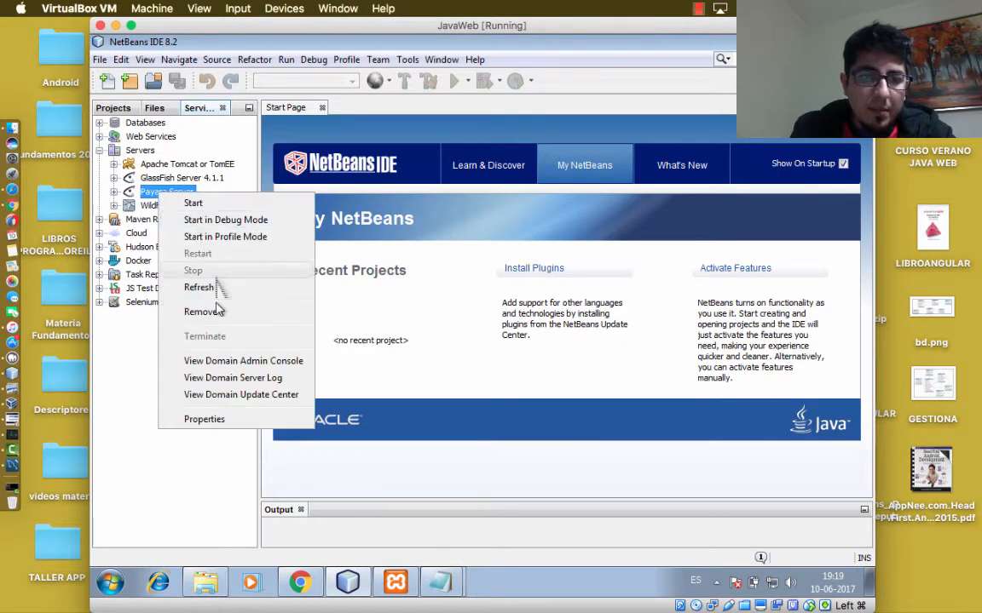
{"action": "left_click", "coordinate": [234, 419]}
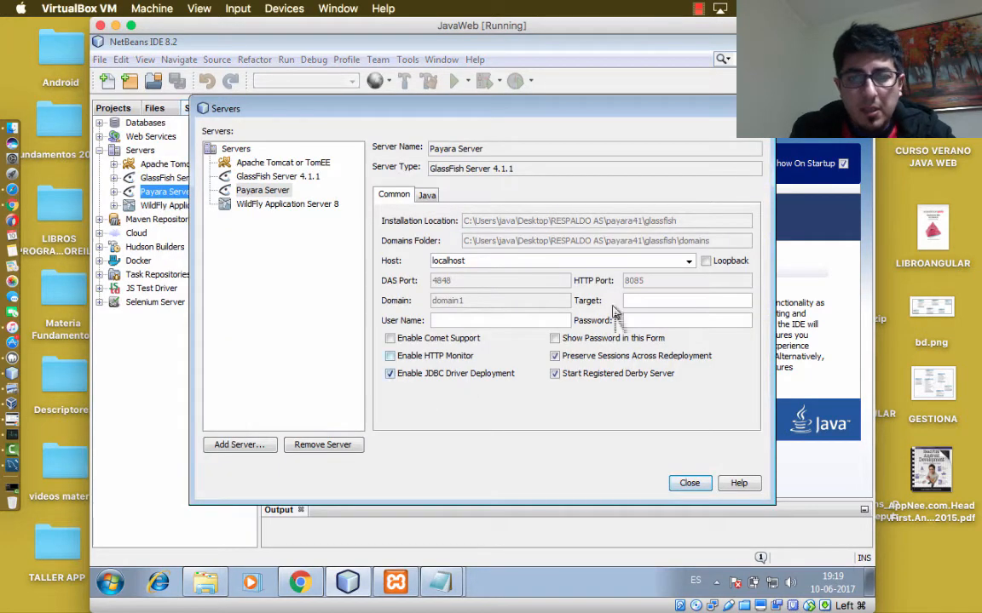
{"action": "left_click", "coordinate": [684, 482]}
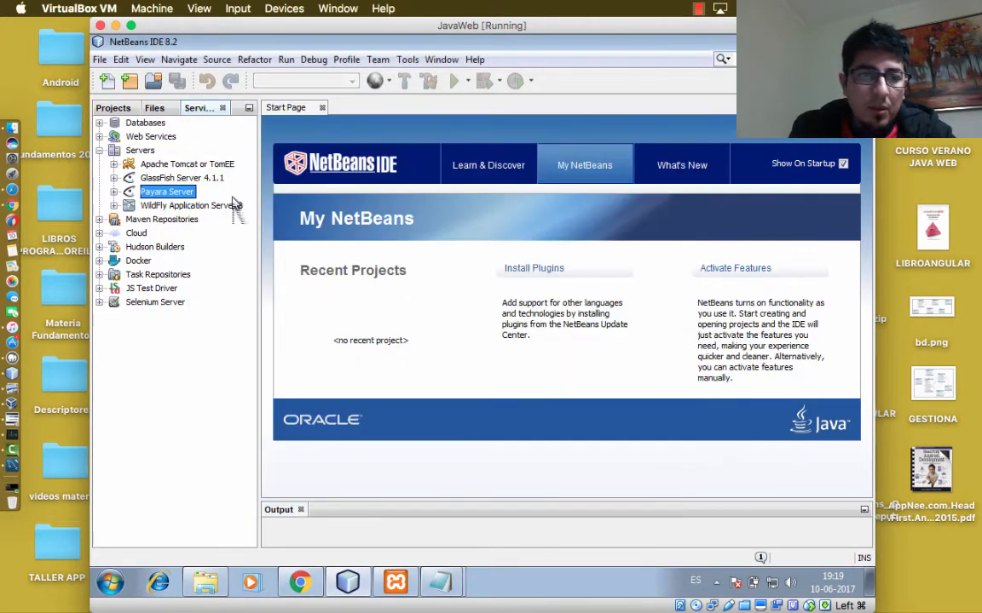
Step: Start the Payara Server and enlarge the output area to follow its startup log
{"action": "right_click", "coordinate": [171, 205]}
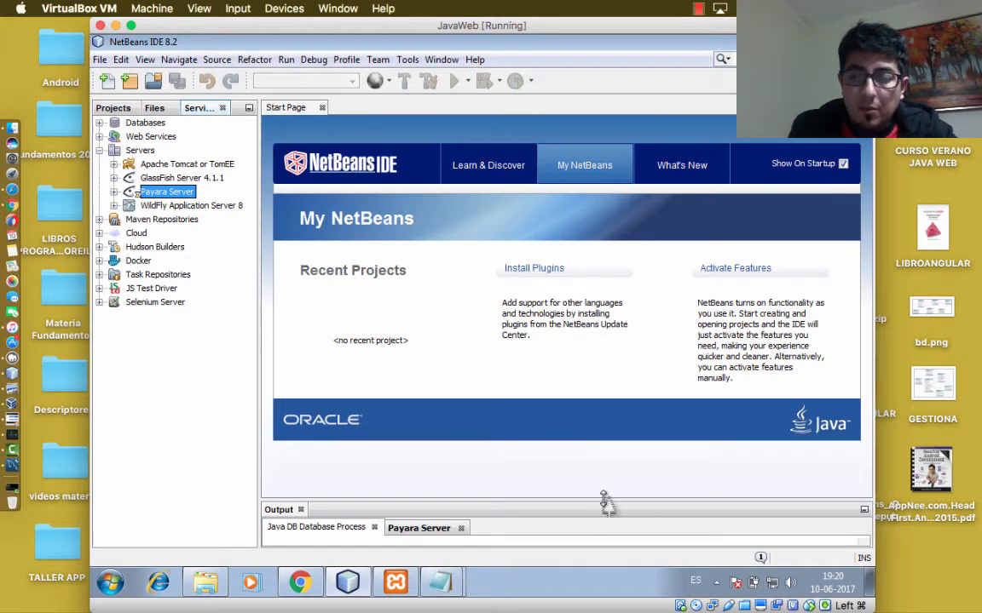
{"action": "left_click_drag", "start_coordinate": [604, 501], "coordinate": [608, 435]}
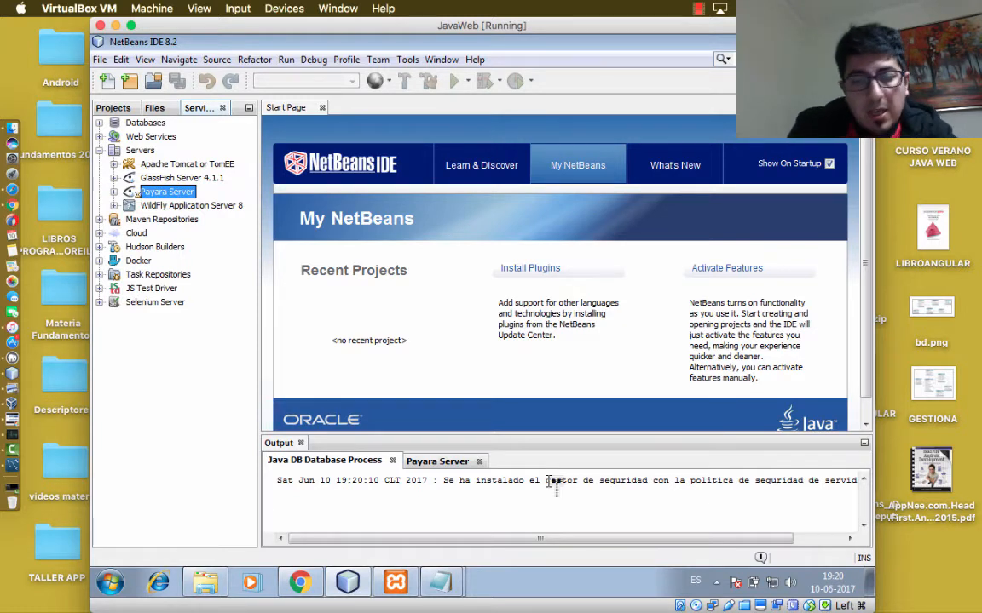
{"action": "left_click", "coordinate": [448, 462]}
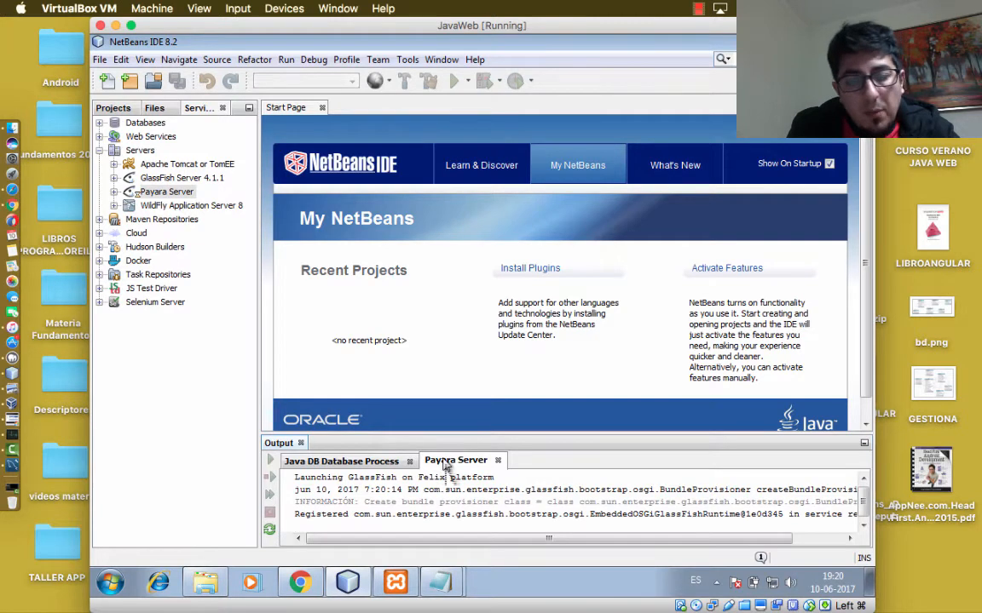
{"action": "left_click", "coordinate": [351, 463]}
{"action": "left_click", "coordinate": [447, 463]}
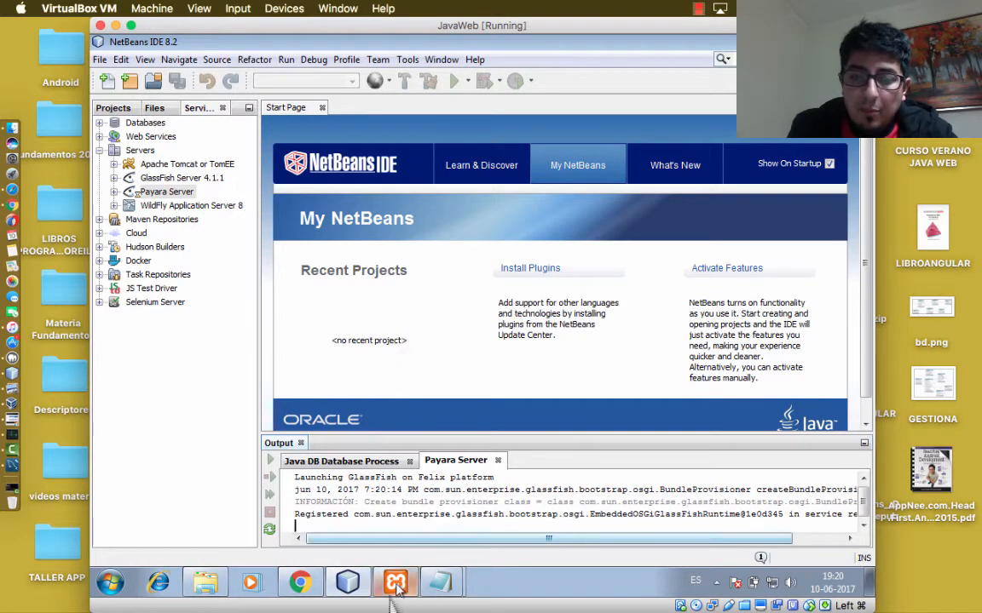
Step: Look at the web2017 database tables in phpMyAdmin in Chrome and return to NetBeans
{"action": "left_click", "coordinate": [290, 582]}
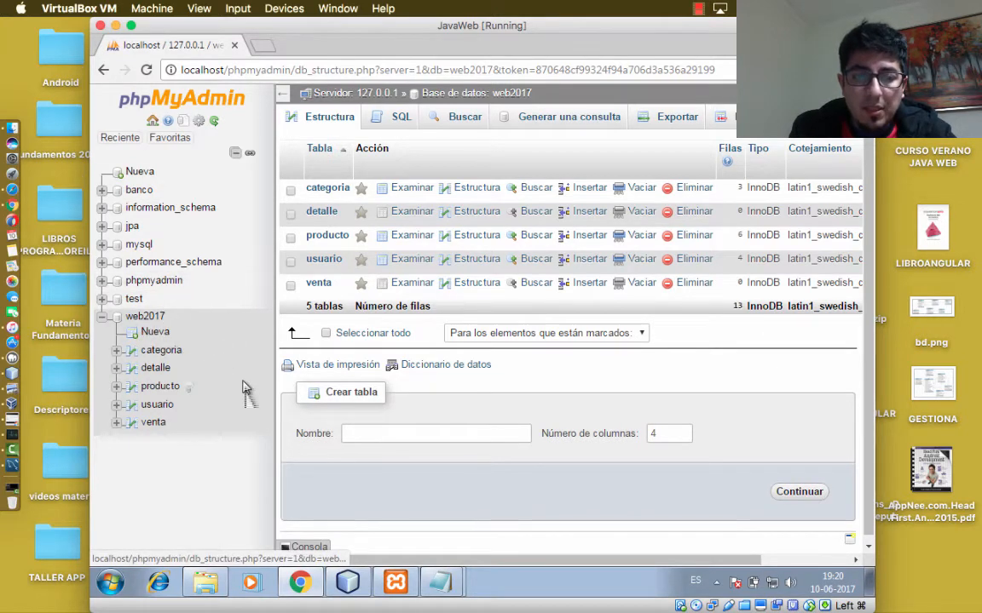
{"action": "mouse_move", "coordinate": [435, 588]}
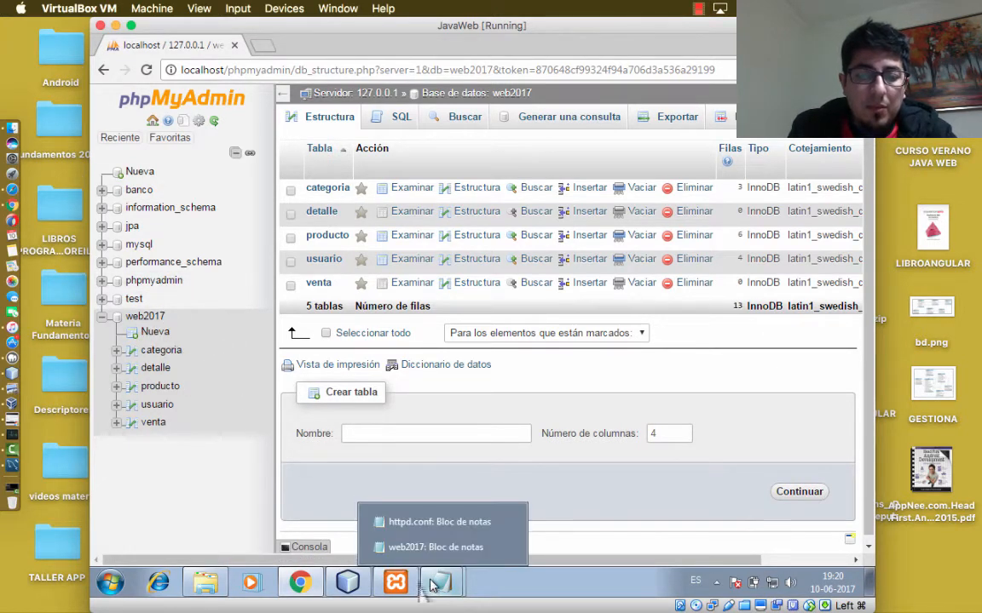
{"action": "left_click", "coordinate": [346, 584]}
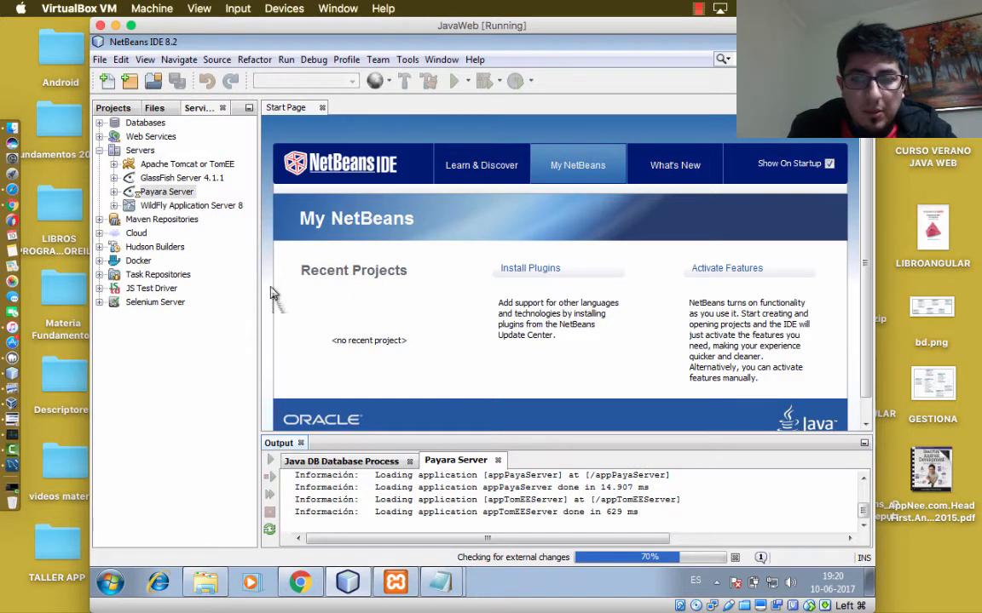
{"action": "left_click", "coordinate": [205, 582]}
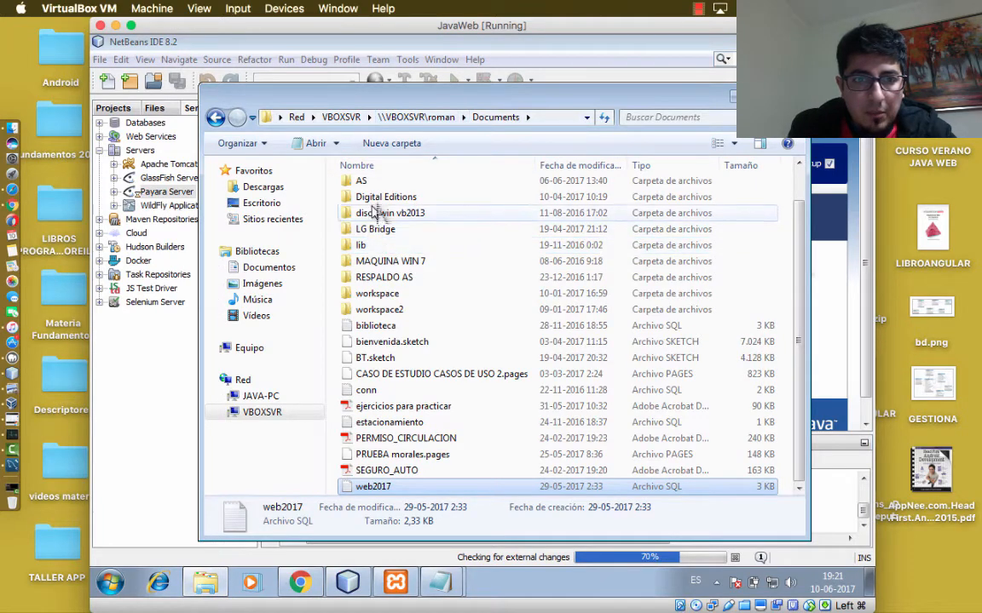
{"action": "left_click", "coordinate": [360, 167]}
{"action": "left_click", "coordinate": [360, 167]}
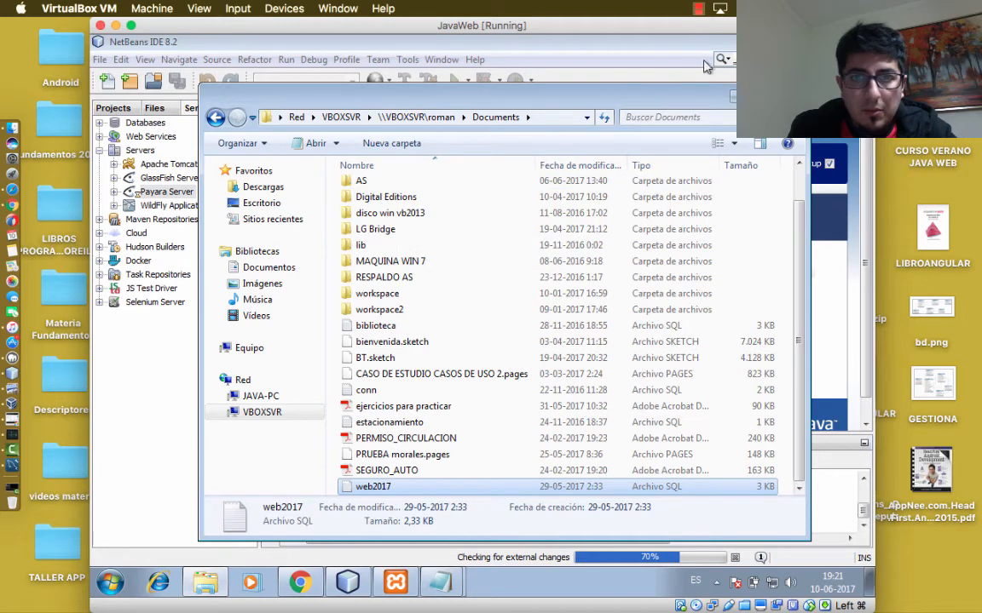
{"action": "left_click", "coordinate": [789, 95]}
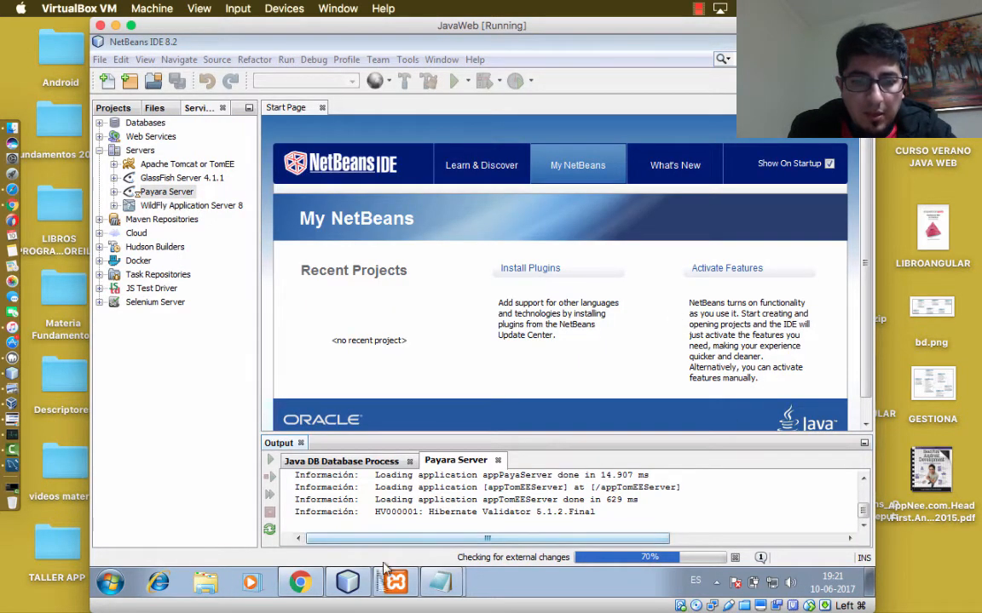
Step: Browse in Windows Explorer from the desktop to the RESPALDO AS\payara41\glassfish folder
{"action": "left_click", "coordinate": [205, 583]}
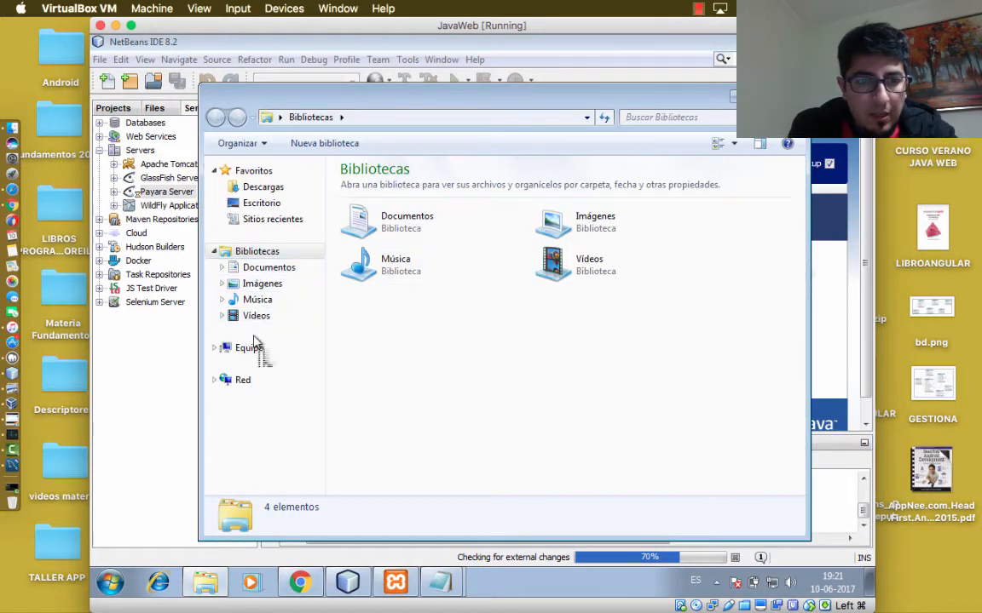
{"action": "left_click", "coordinate": [259, 203]}
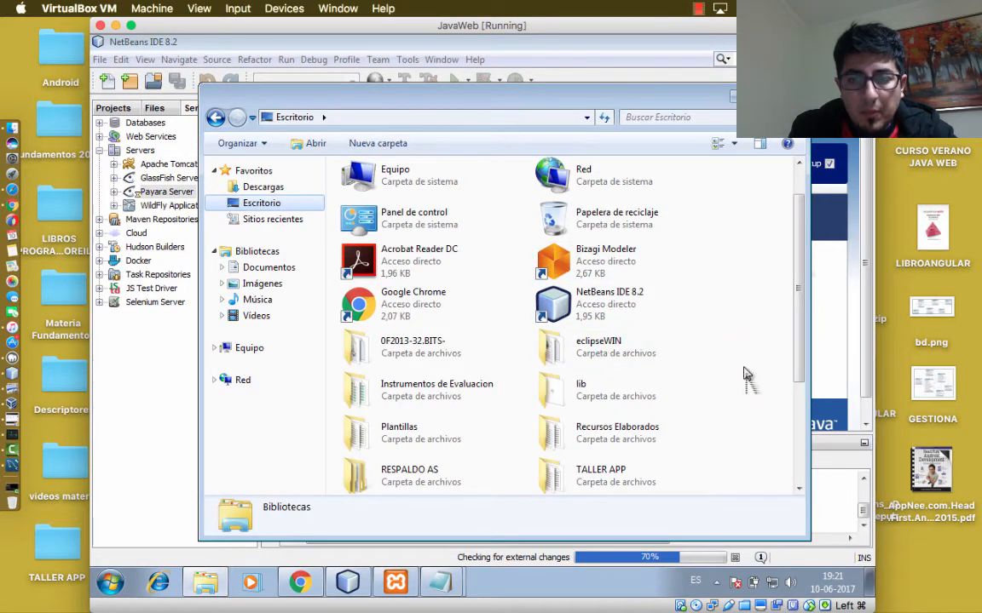
{"action": "scroll", "coordinate": [801, 377], "scroll_direction": "down", "scroll_amount": 2}
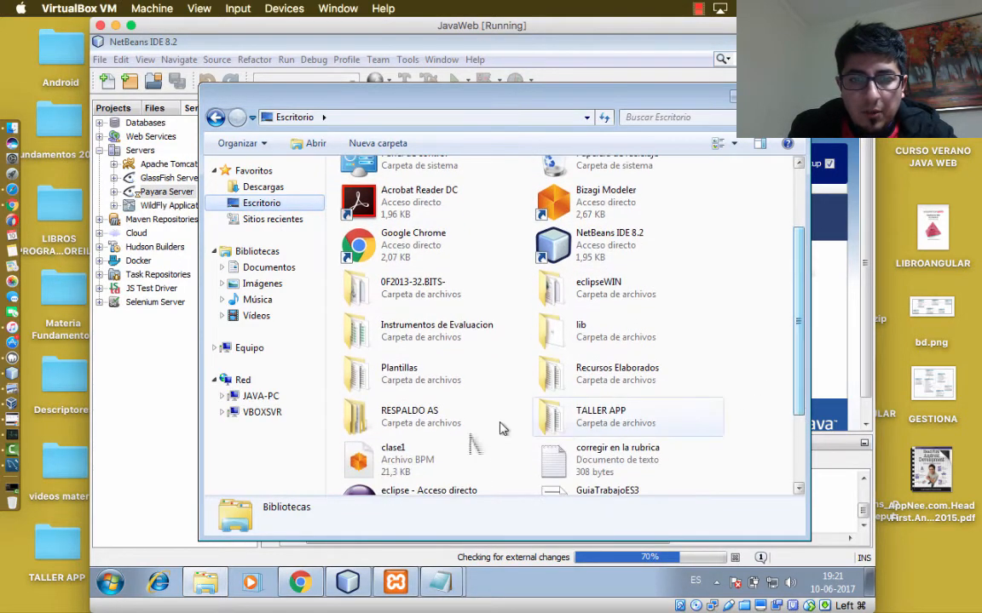
{"action": "left_click", "coordinate": [406, 426]}
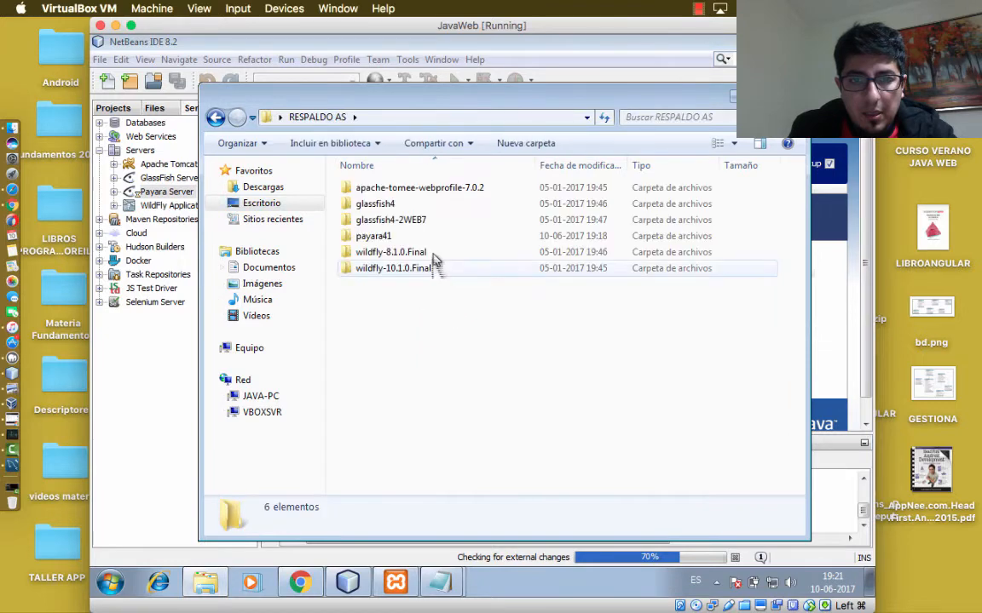
{"action": "double_click", "coordinate": [375, 236]}
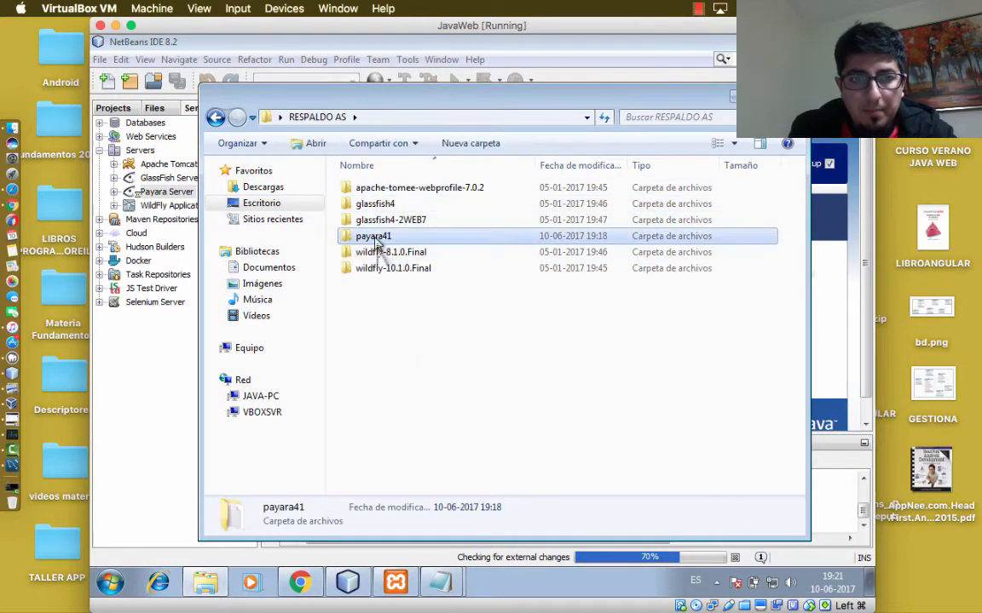
{"action": "double_click", "coordinate": [374, 205]}
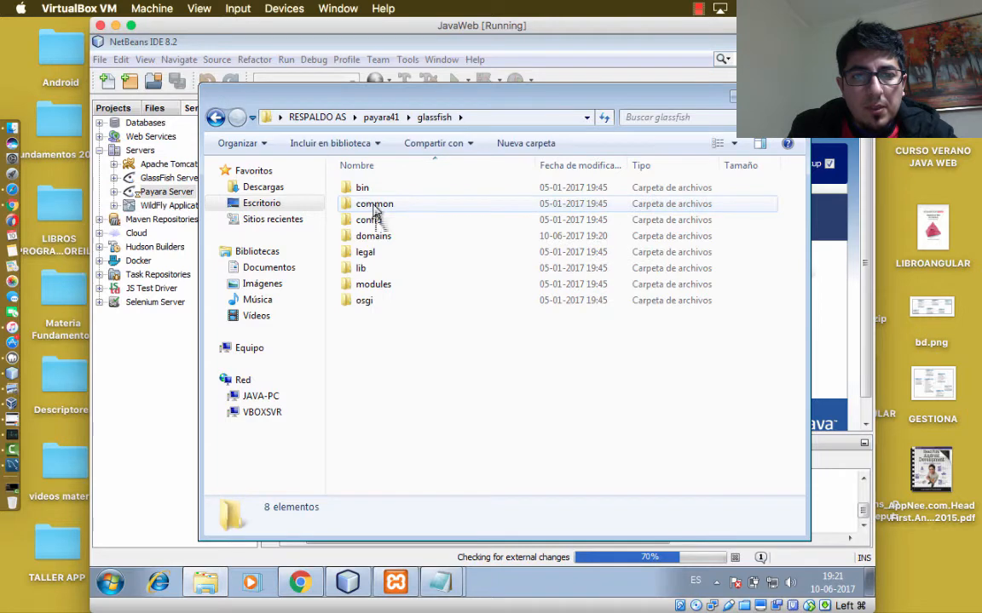
Step: Look into the glassfish lib folder, and go to the domains\domain1\lib folder instead
{"action": "double_click", "coordinate": [362, 268]}
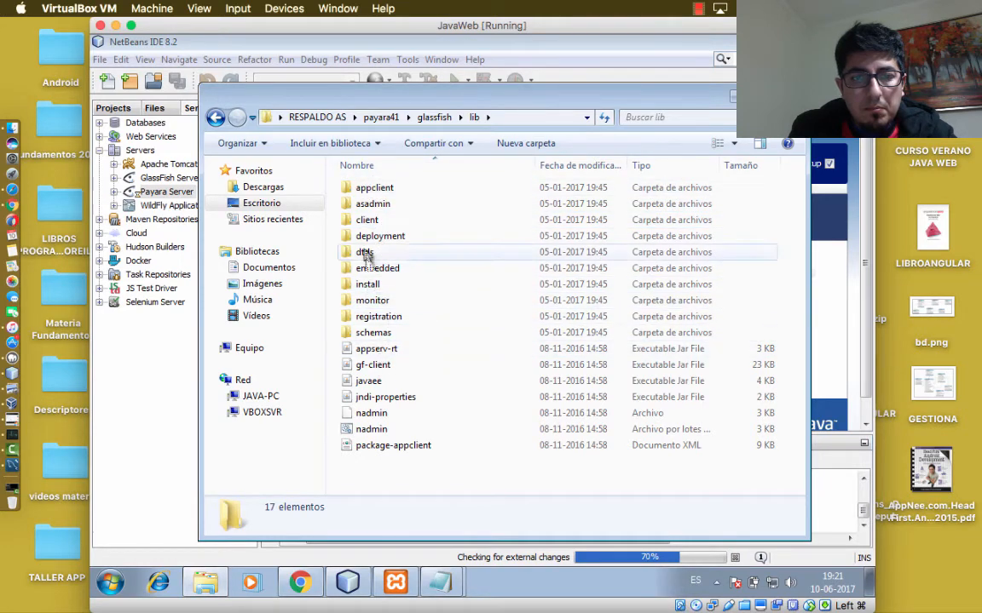
{"action": "left_click", "coordinate": [215, 119]}
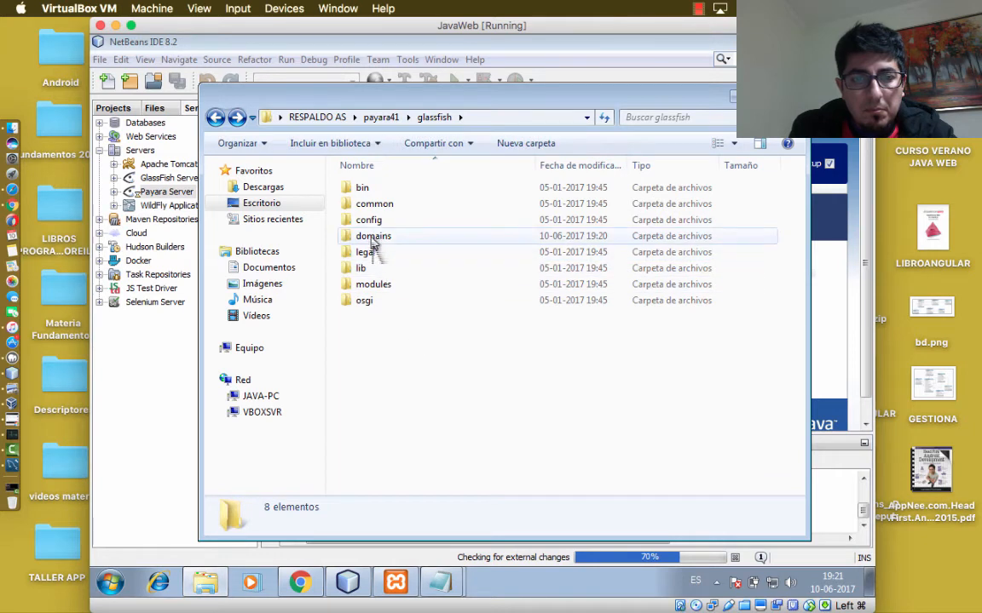
{"action": "double_click", "coordinate": [372, 241]}
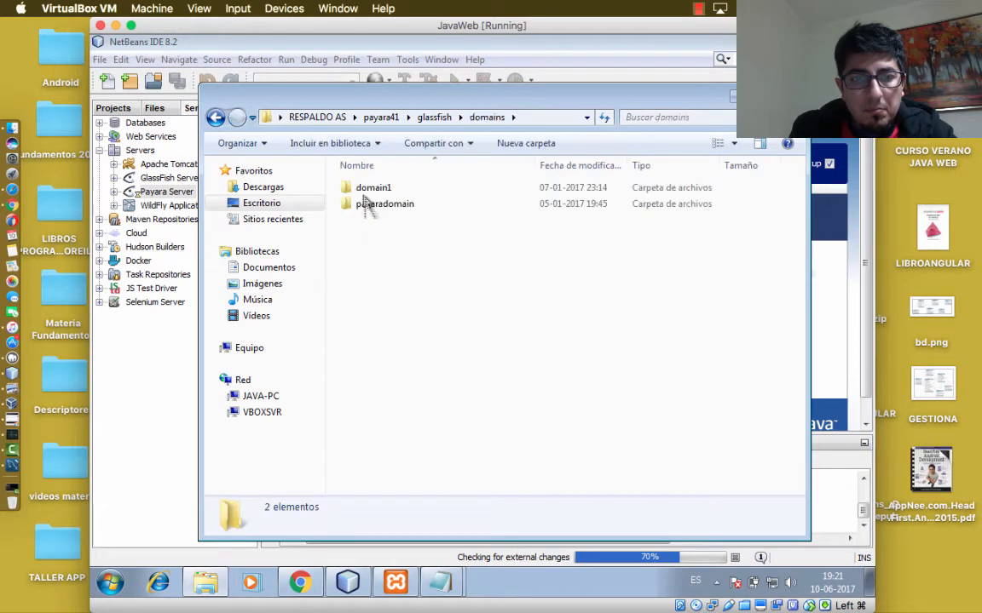
{"action": "double_click", "coordinate": [368, 191]}
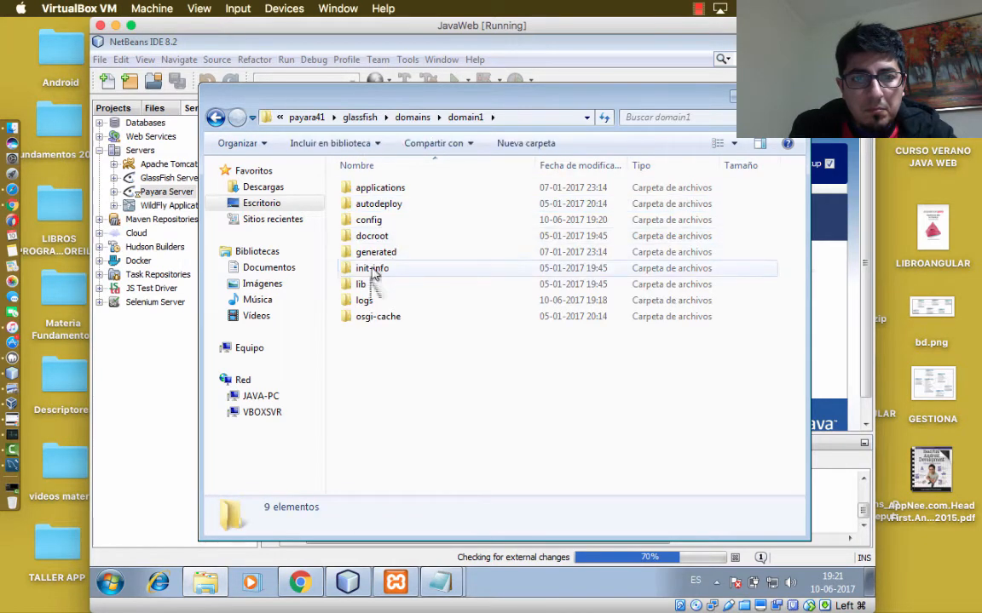
{"action": "left_click", "coordinate": [367, 286]}
{"action": "double_click", "coordinate": [366, 285]}
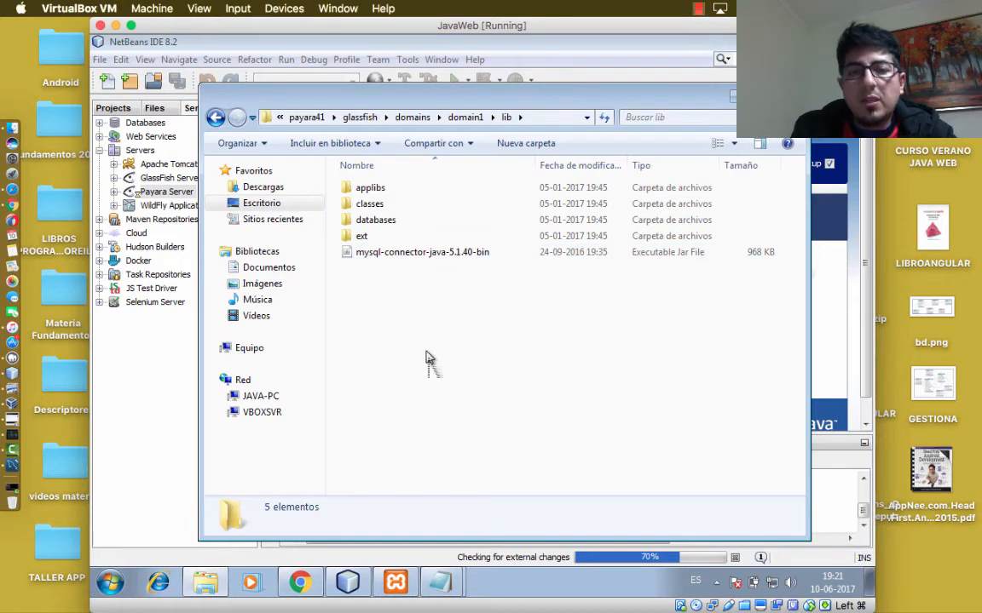
Step: Check the mysql-connector-java-5.1.40-bin file in the domain's lib folder and return to NetBeans
{"action": "left_click", "coordinate": [390, 256]}
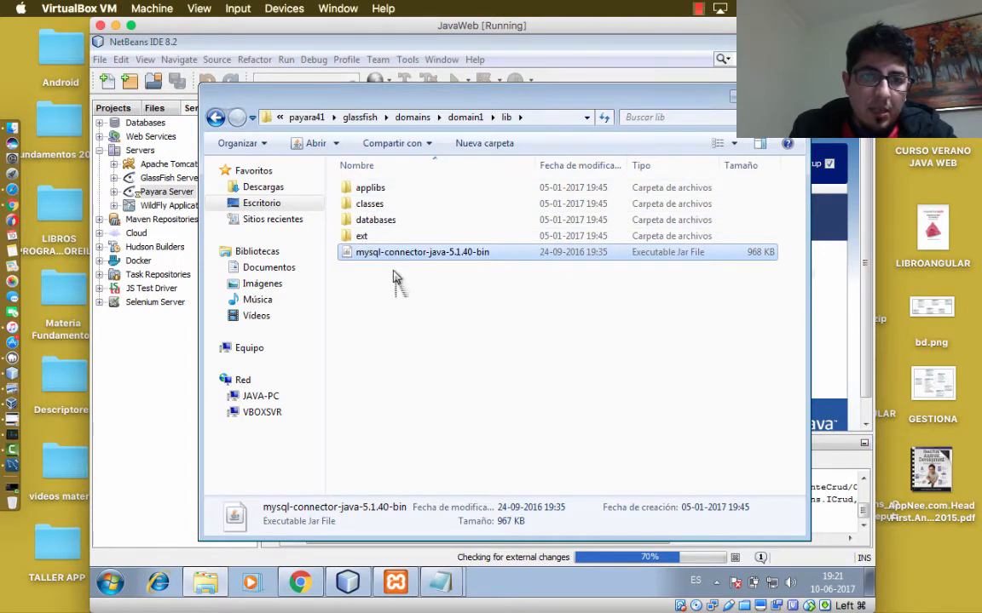
{"action": "left_click", "coordinate": [393, 302]}
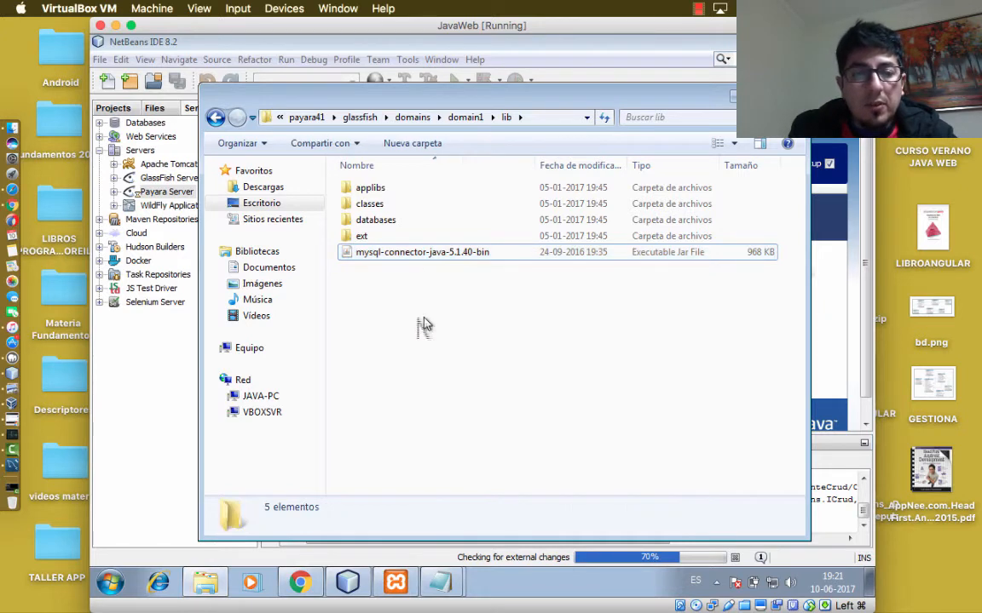
{"action": "left_click", "coordinate": [215, 118]}
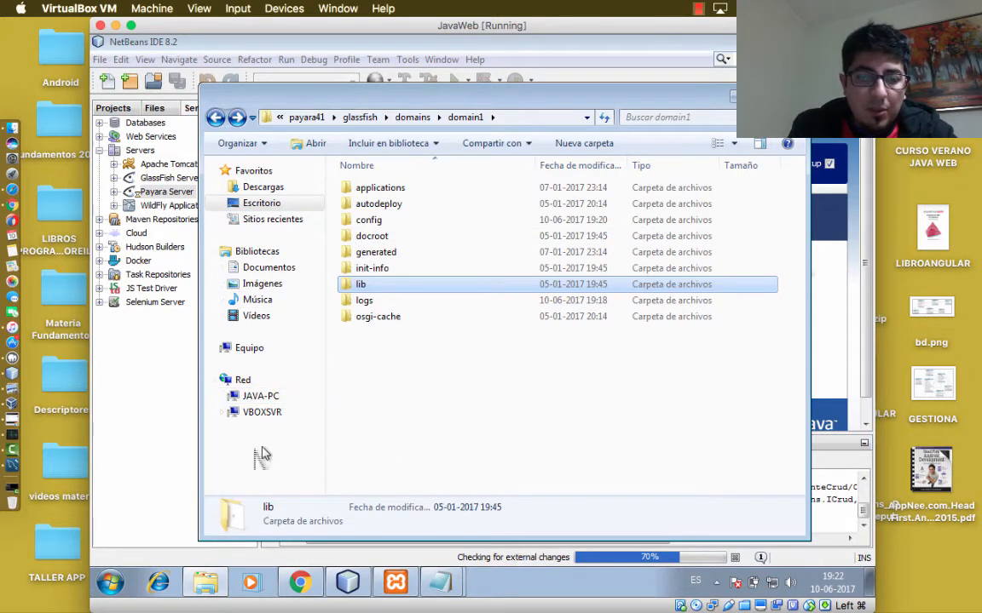
{"action": "left_click", "coordinate": [124, 332]}
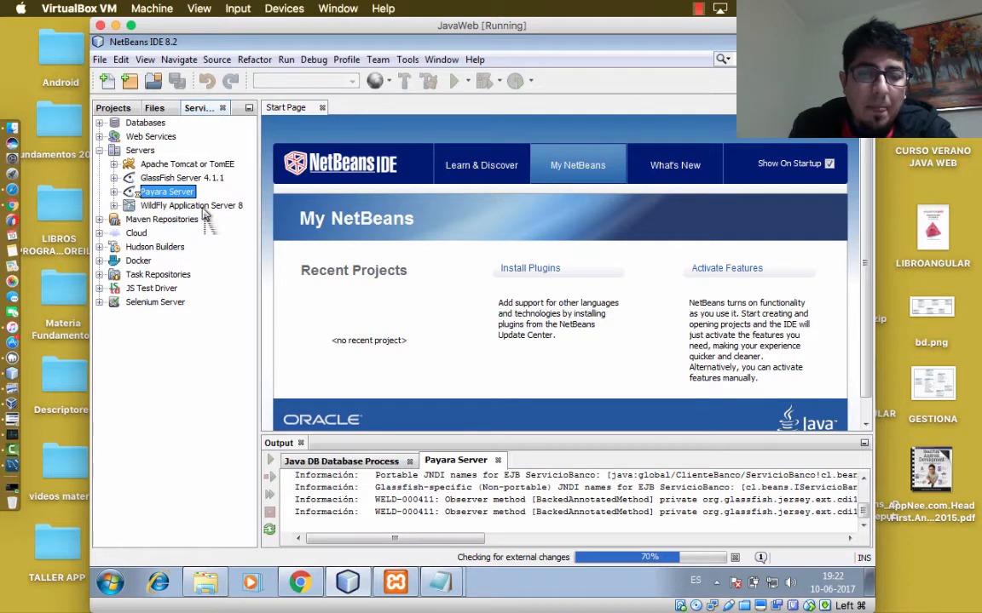
Step: Expand the Payara Server and its Applications node to view the deployed applications
{"action": "key", "text": "Up"}
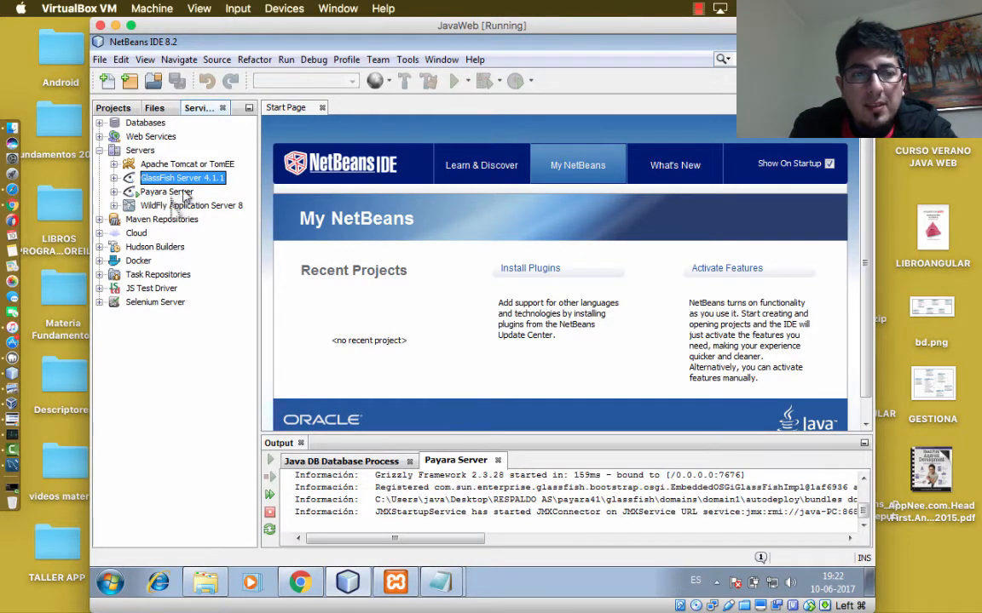
{"action": "left_click", "coordinate": [195, 195]}
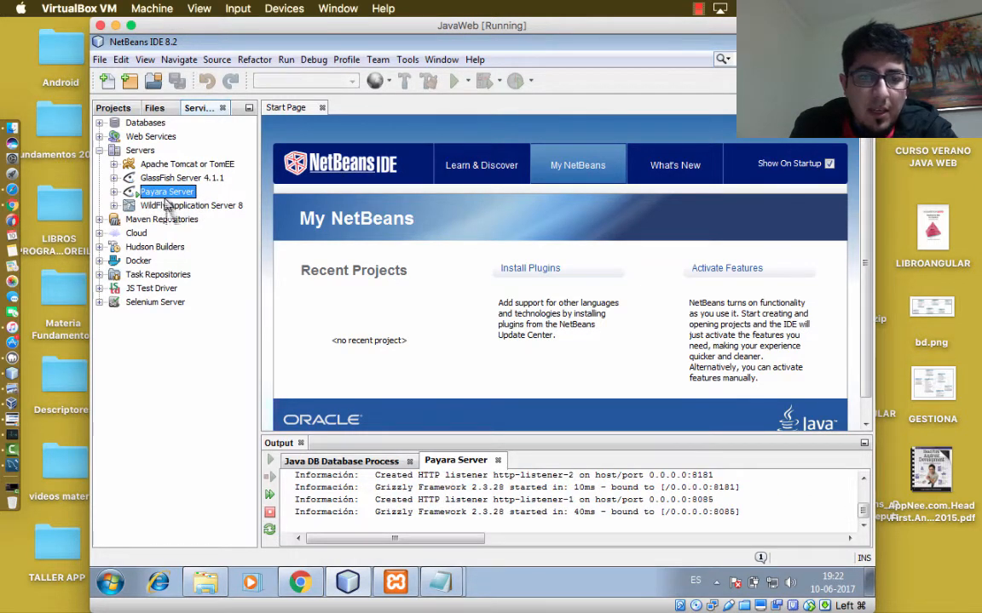
{"action": "left_click", "coordinate": [114, 193]}
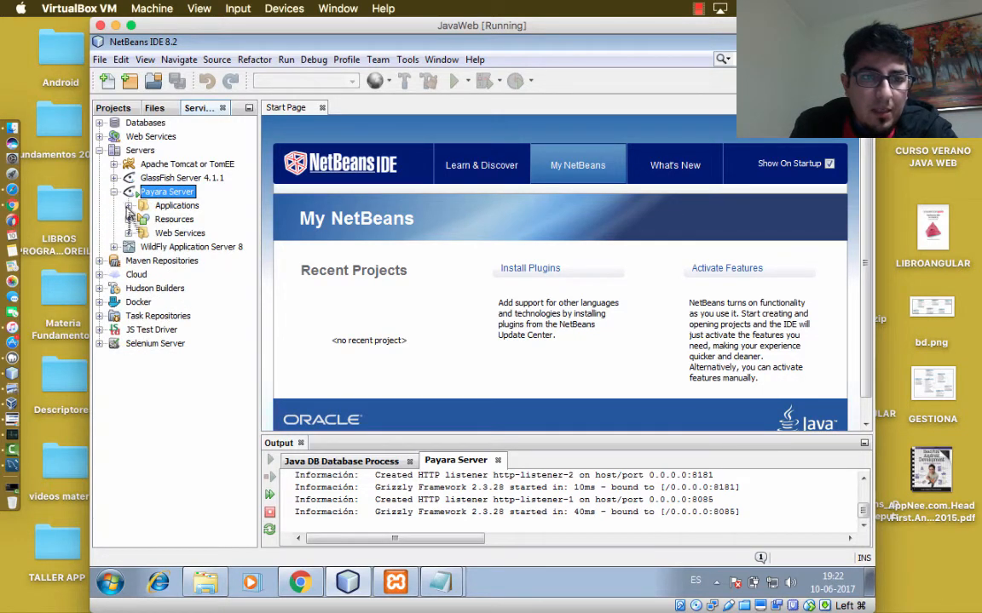
{"action": "left_click", "coordinate": [128, 205]}
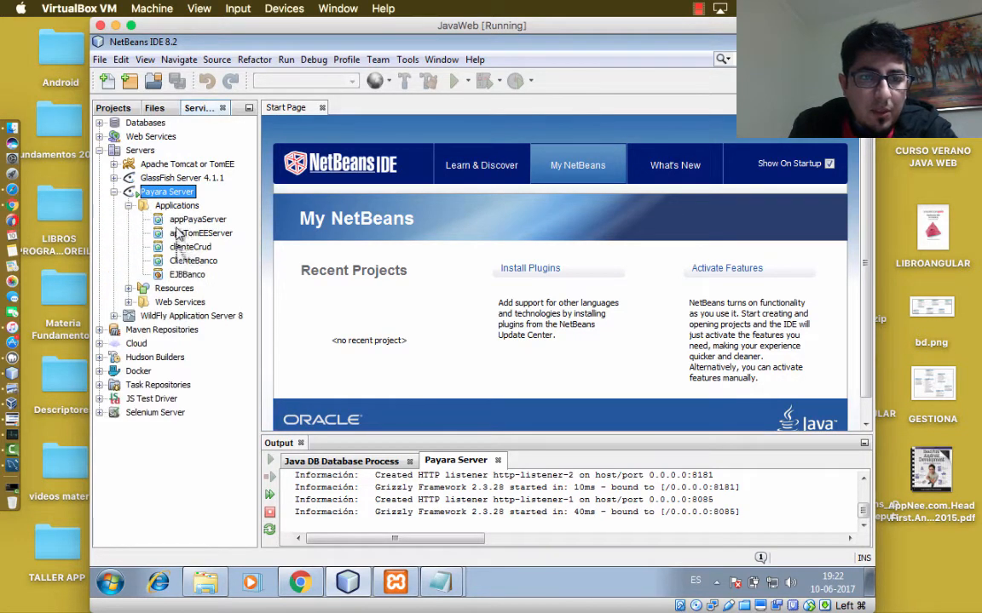
Step: Go through the applications deployed on the Payara Server, from appPayaServer to EJBBanco
{"action": "left_click", "coordinate": [177, 206]}
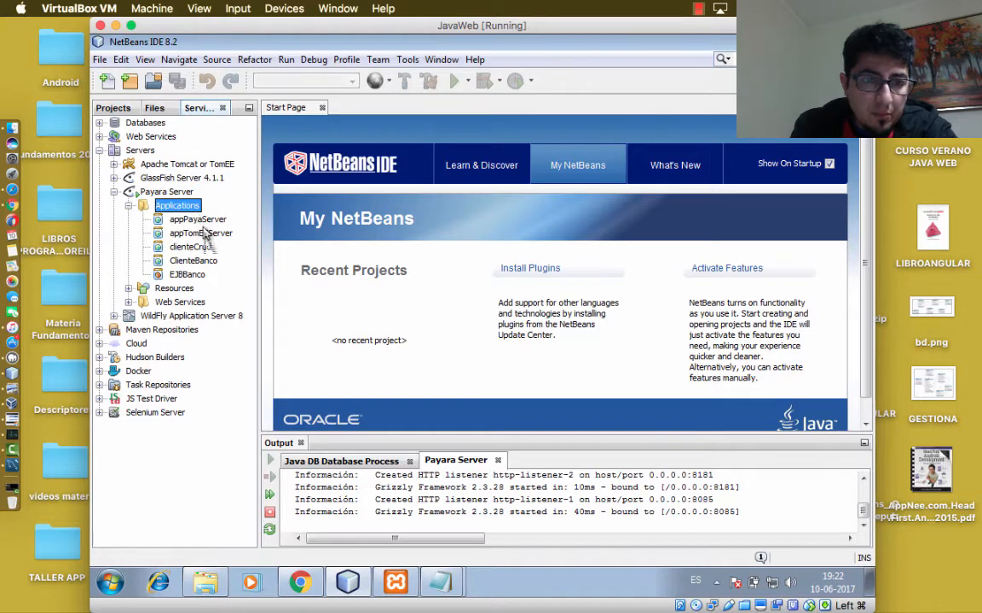
{"action": "left_click", "coordinate": [200, 221]}
{"action": "left_click", "coordinate": [203, 246]}
{"action": "left_click", "coordinate": [193, 232]}
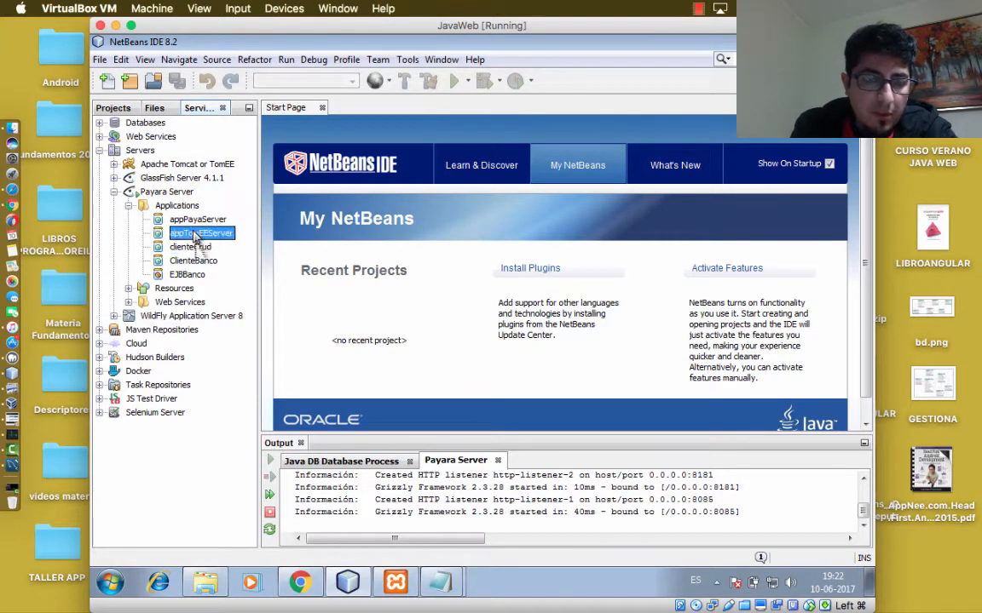
{"action": "left_click", "coordinate": [192, 246]}
{"action": "left_click", "coordinate": [194, 260]}
{"action": "left_click", "coordinate": [189, 273]}
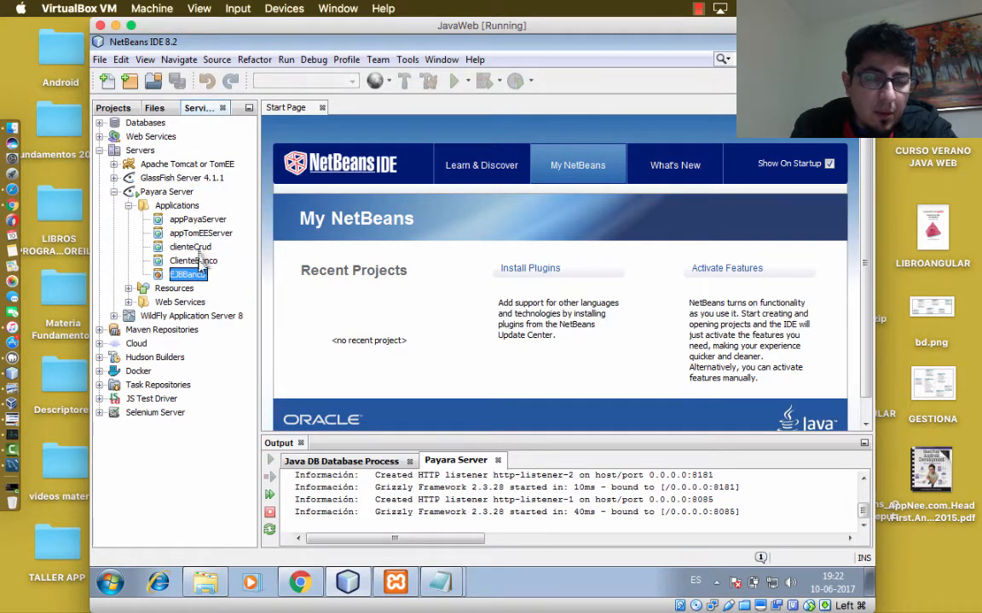
Step: Inspect the Payara Server's JDBC connection pools under Resources and collapse the Resources and Applications nodes
{"action": "left_click", "coordinate": [129, 288]}
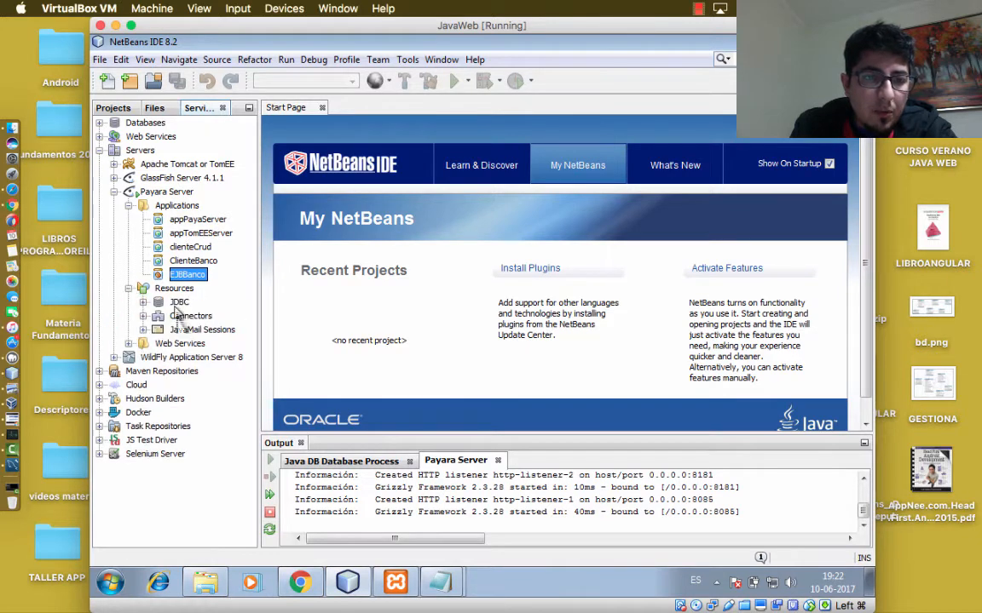
{"action": "left_click", "coordinate": [144, 302]}
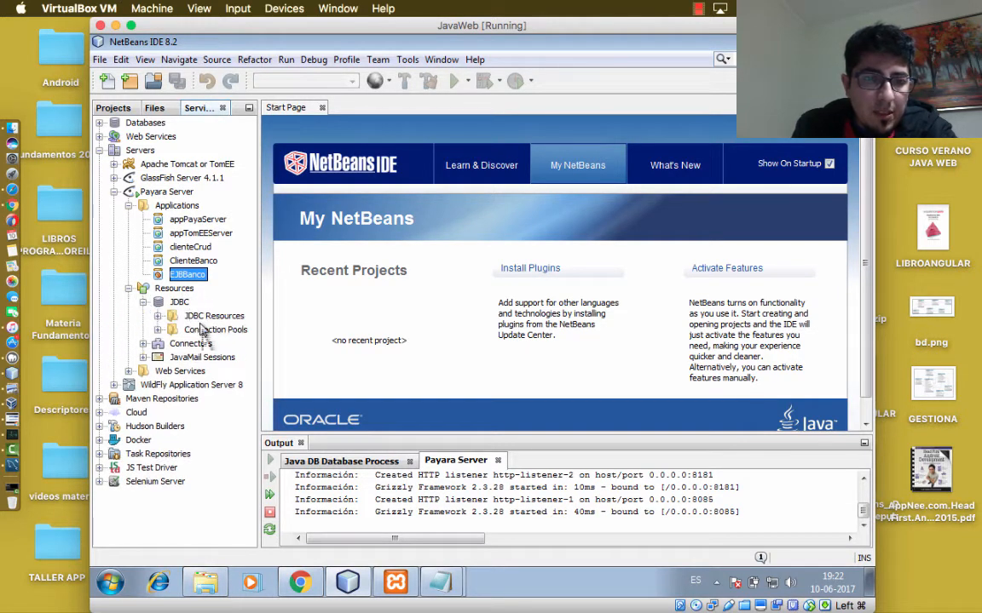
{"action": "left_click", "coordinate": [157, 330]}
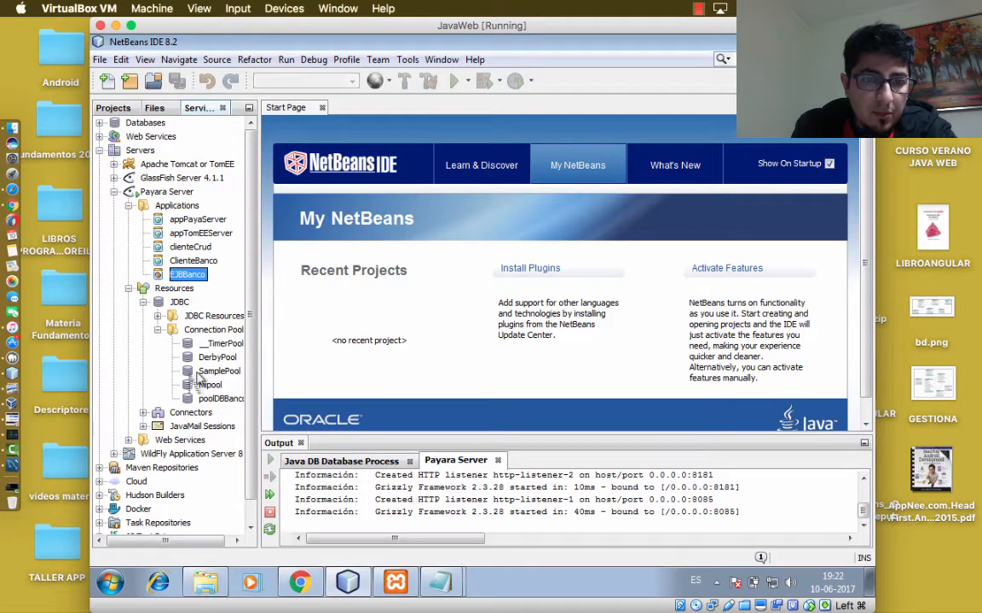
{"action": "left_click", "coordinate": [158, 330]}
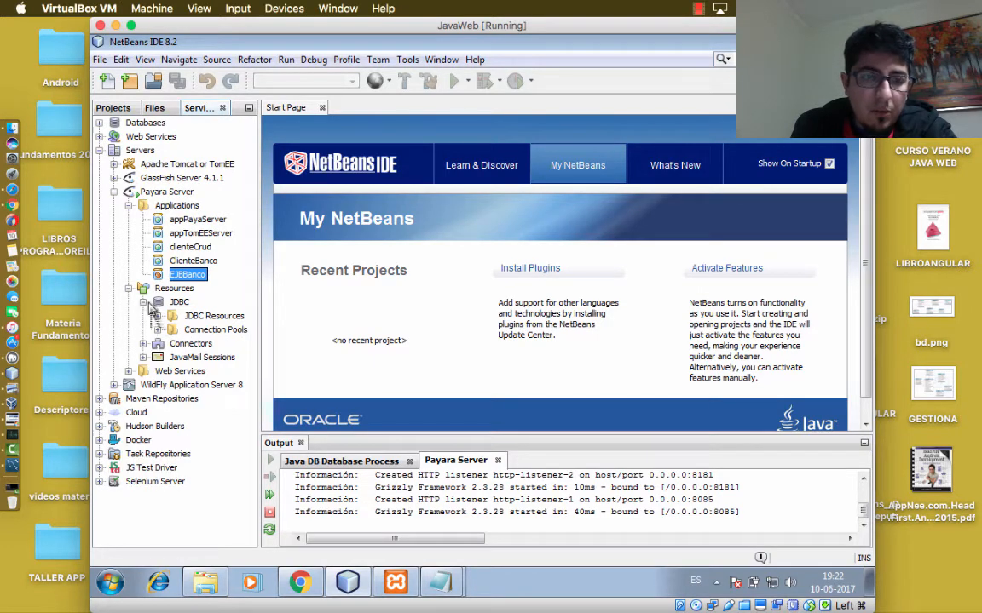
{"action": "left_click", "coordinate": [144, 303]}
{"action": "left_click", "coordinate": [128, 289]}
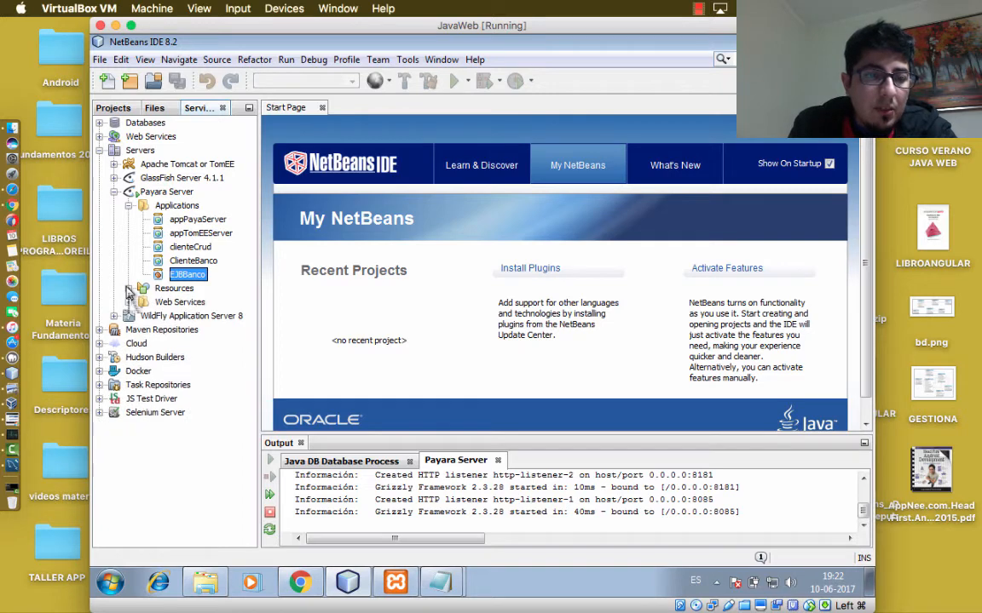
{"action": "left_click", "coordinate": [128, 206]}
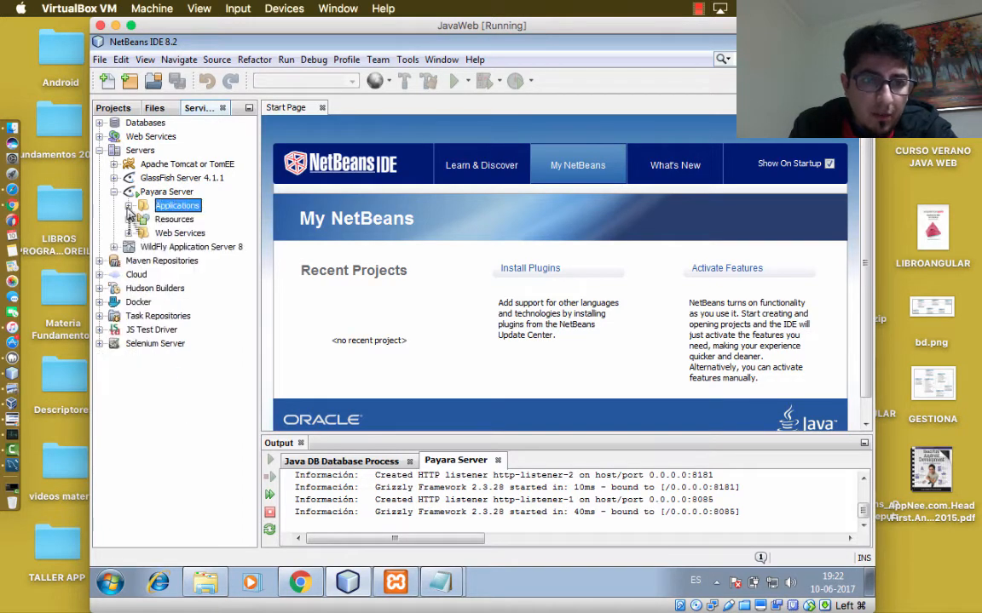
{"action": "left_click", "coordinate": [128, 205]}
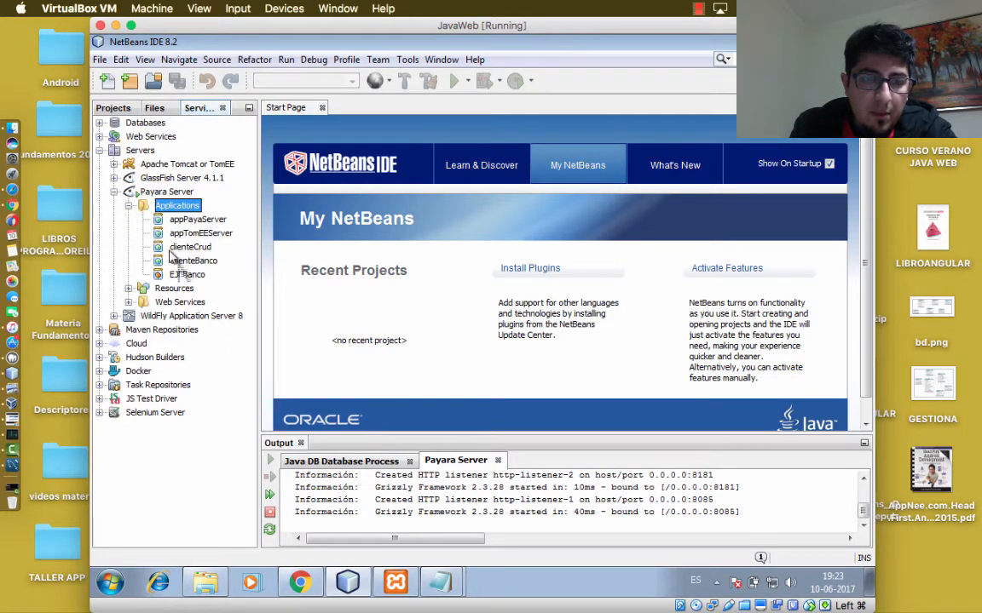
{"action": "left_click", "coordinate": [127, 206]}
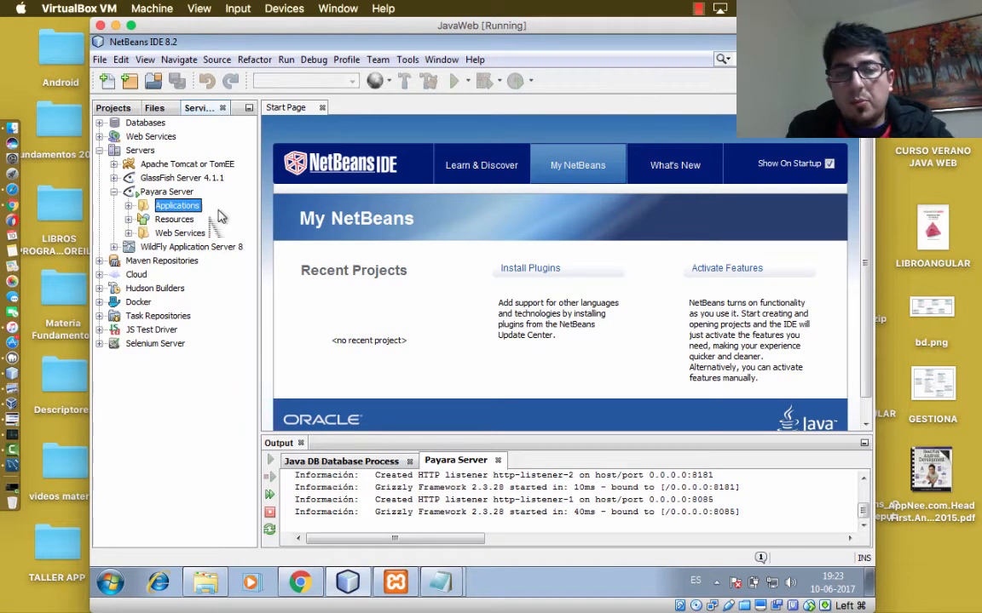
Step: Open the Payara Server's domain admin console in the browser and check the web2017 database in phpMyAdmin while it loads
{"action": "left_click", "coordinate": [168, 193]}
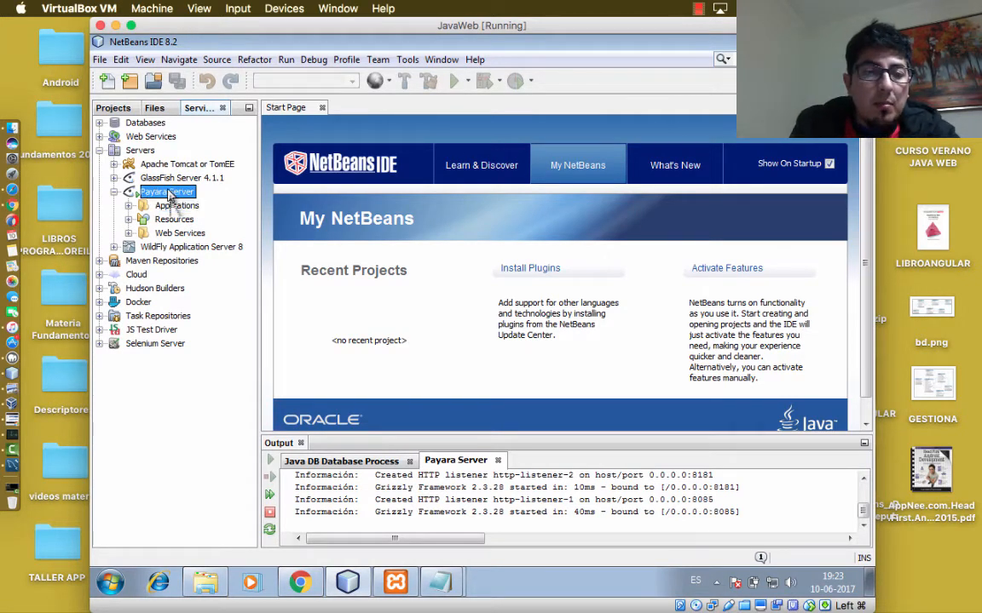
{"action": "right_click", "coordinate": [170, 194]}
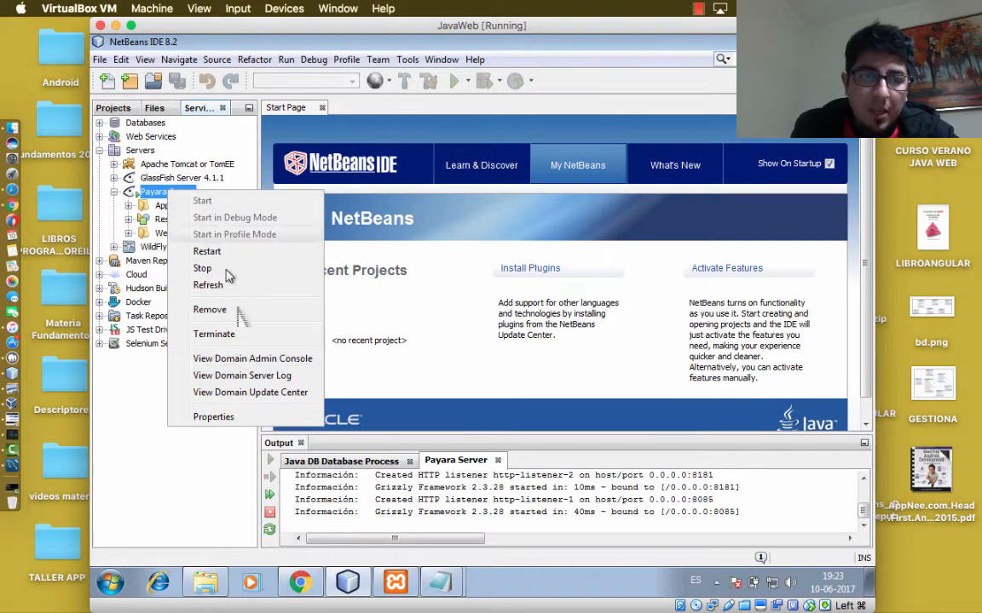
{"action": "left_click", "coordinate": [247, 362]}
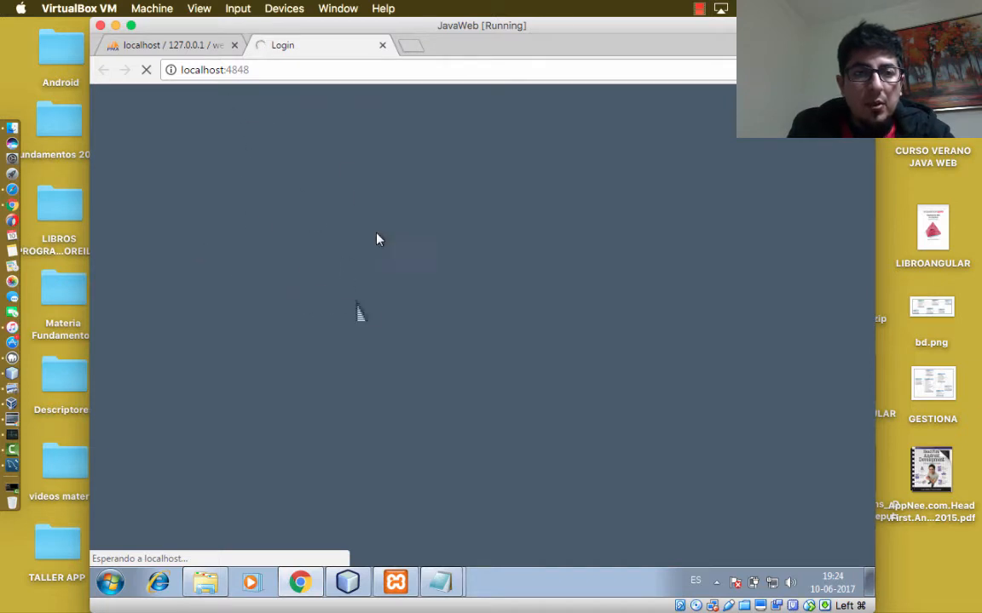
{"action": "left_click", "coordinate": [197, 48]}
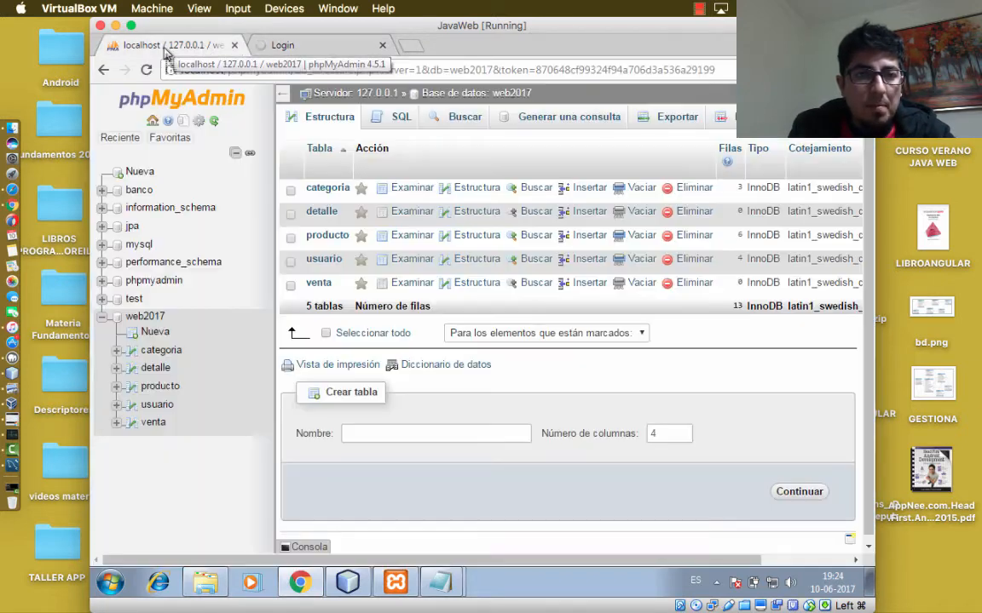
{"action": "left_click", "coordinate": [280, 45]}
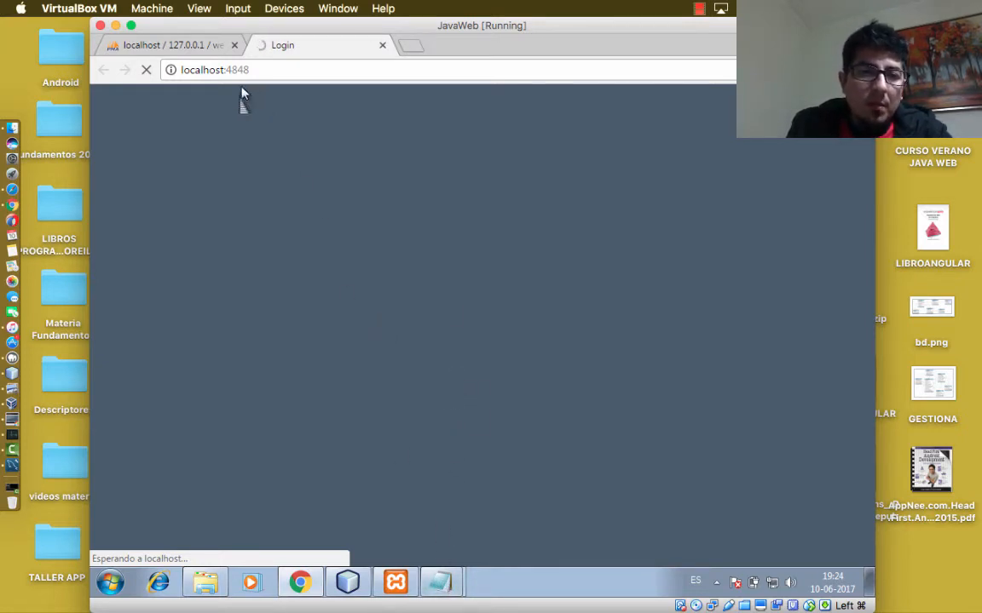
Step: Check the full path of the domain1 folder in Windows Explorer and return to the Payara console in the browser
{"action": "left_click", "coordinate": [209, 583]}
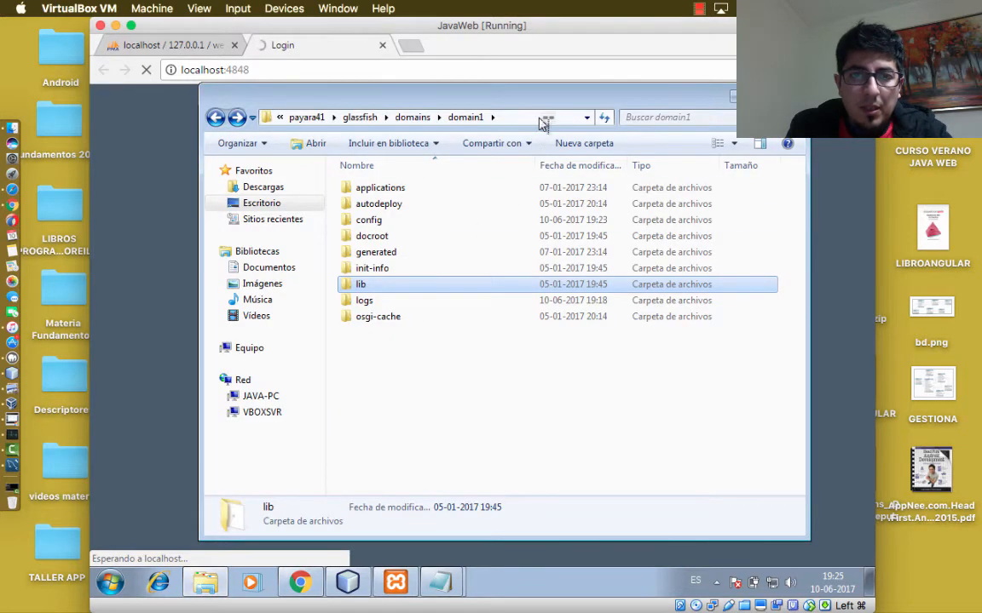
{"action": "left_click", "coordinate": [511, 118]}
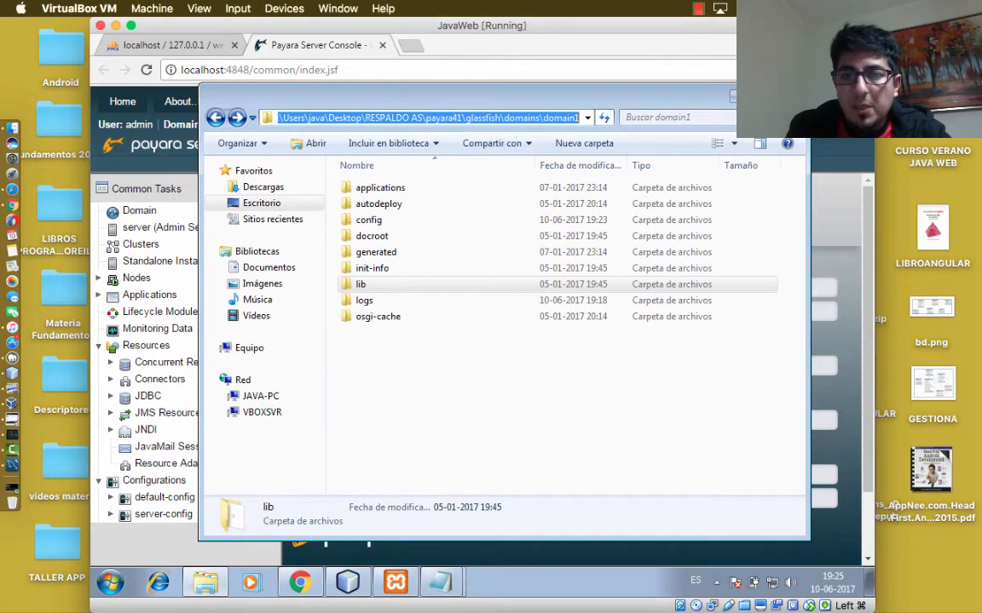
{"action": "left_click", "coordinate": [790, 95]}
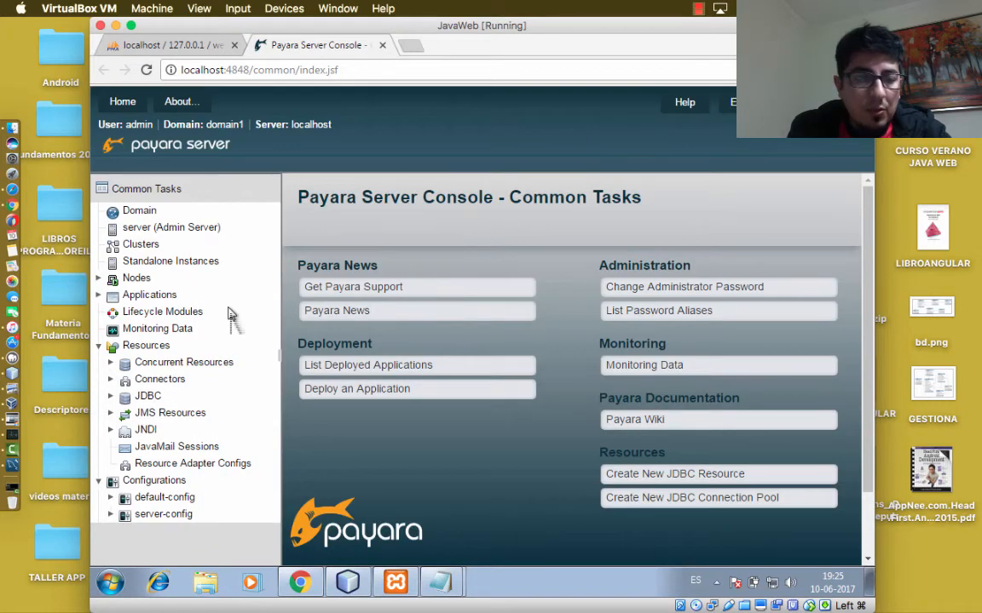
Step: Open the additional properties of the mipool JDBC connection pool
{"action": "left_click", "coordinate": [140, 396]}
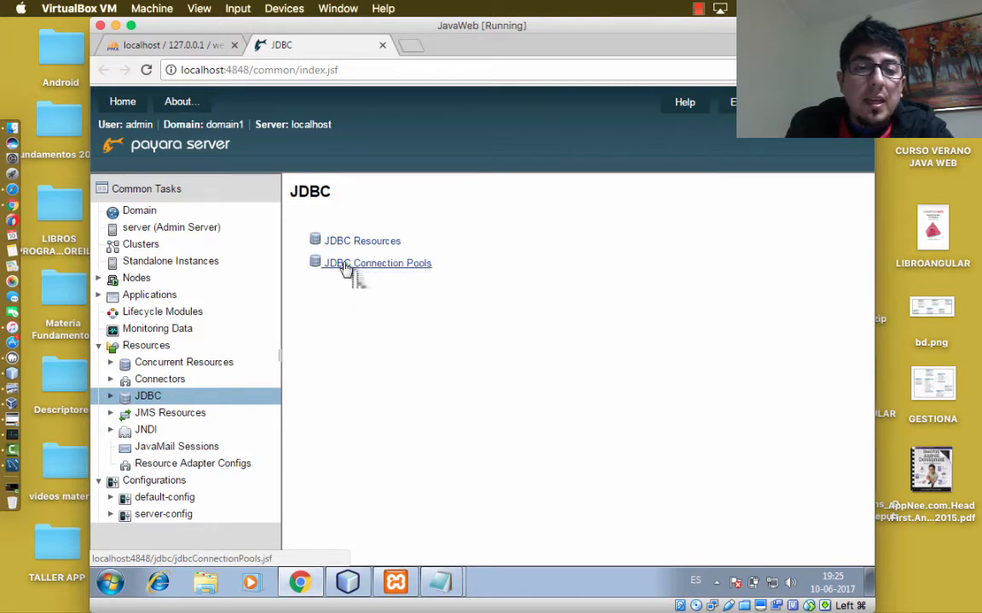
{"action": "left_click", "coordinate": [400, 266]}
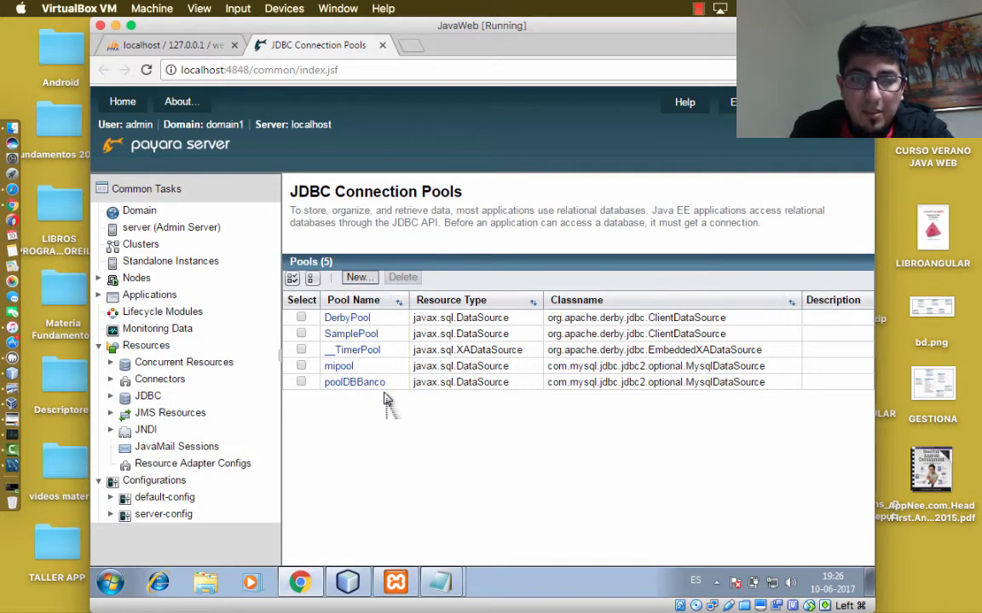
{"action": "left_click", "coordinate": [342, 367]}
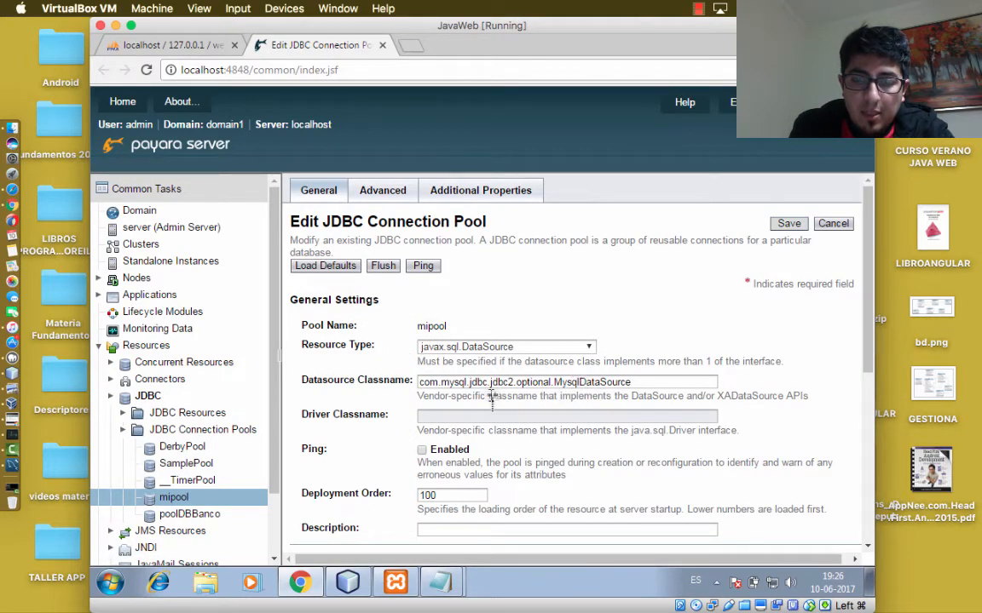
{"action": "left_click", "coordinate": [467, 196]}
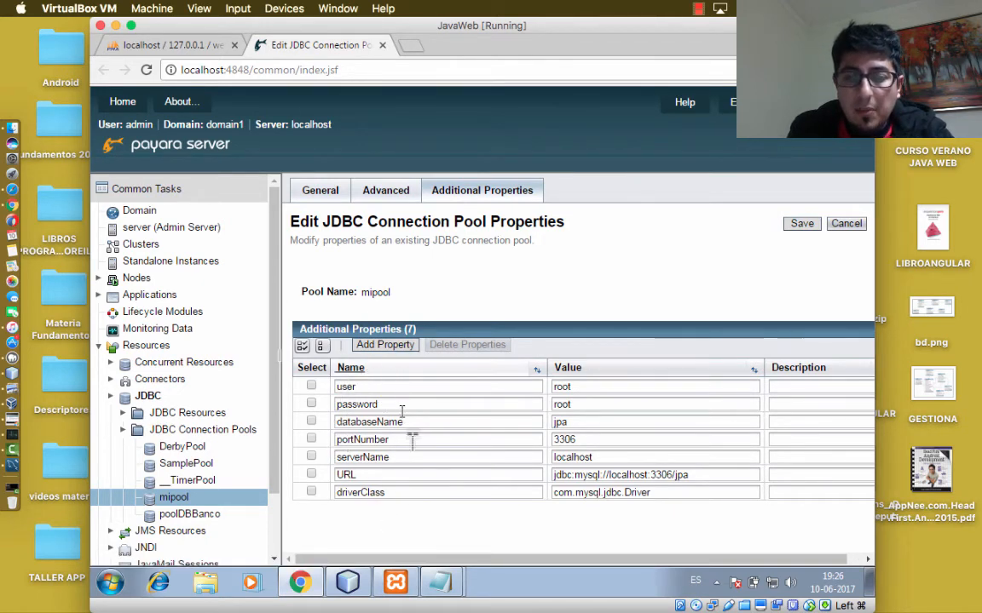
Step: Set mipool's databaseName property to web2017 and check its portNumber and serverName values
{"action": "double_click", "coordinate": [570, 421]}
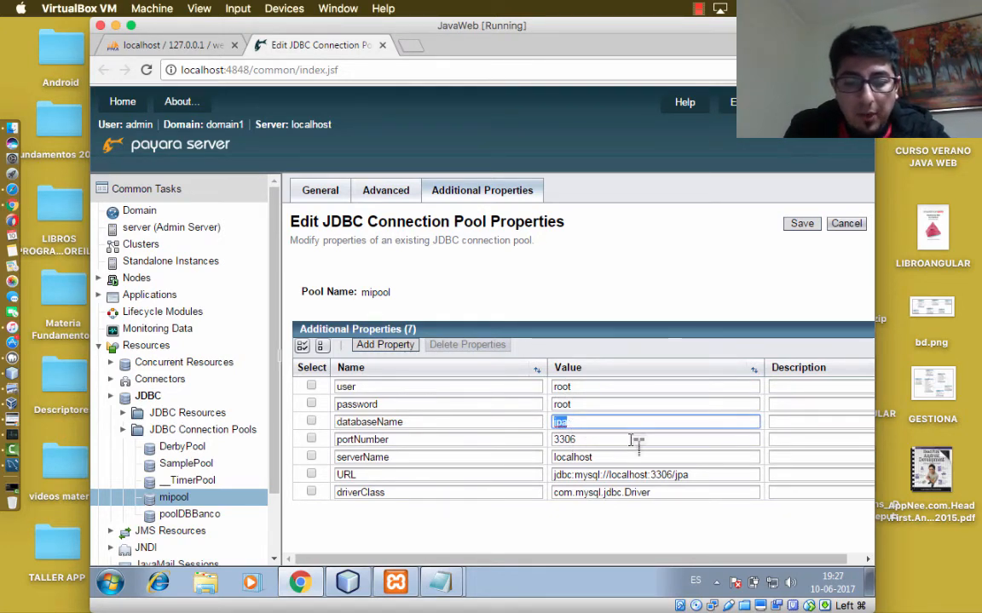
{"action": "type", "text": "web2017"}
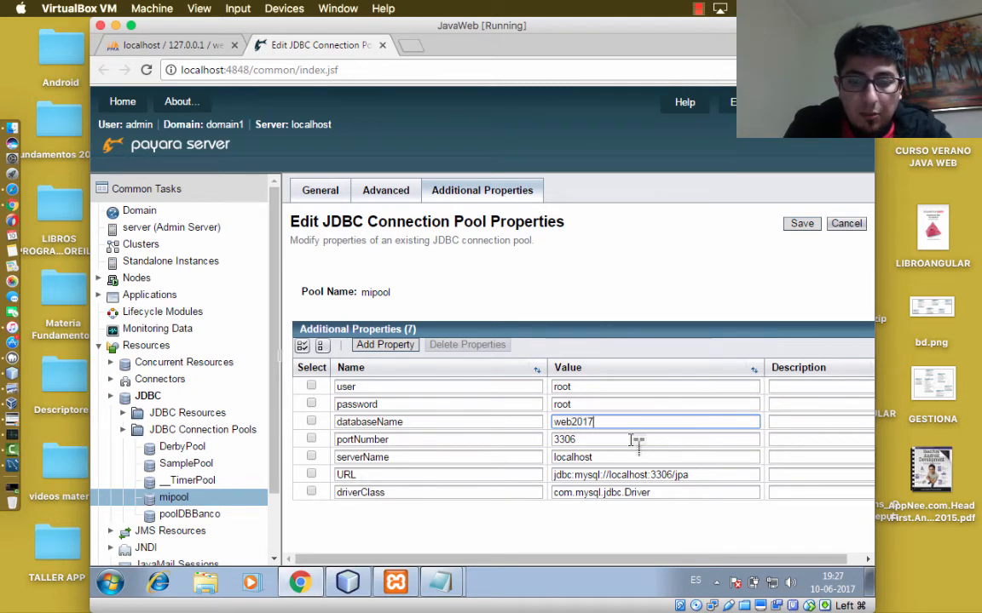
{"action": "double_click", "coordinate": [573, 440]}
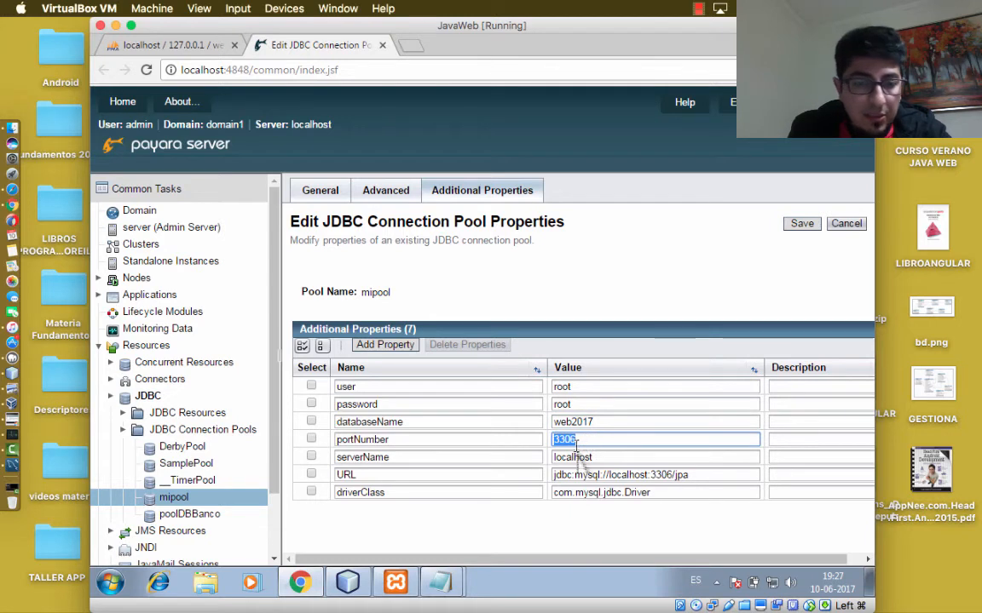
{"action": "double_click", "coordinate": [600, 457]}
{"action": "left_click", "coordinate": [594, 439]}
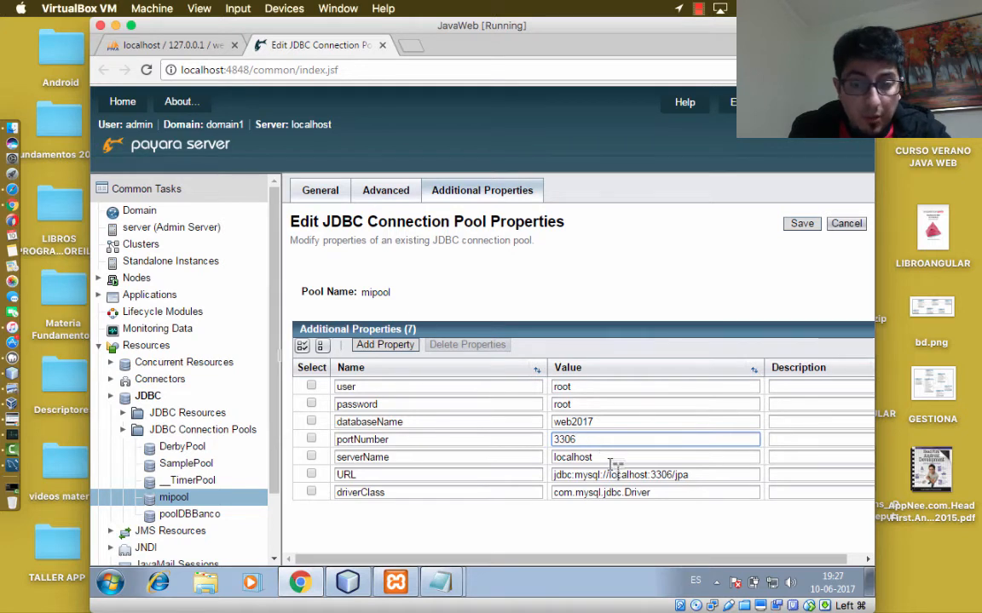
{"action": "double_click", "coordinate": [600, 458]}
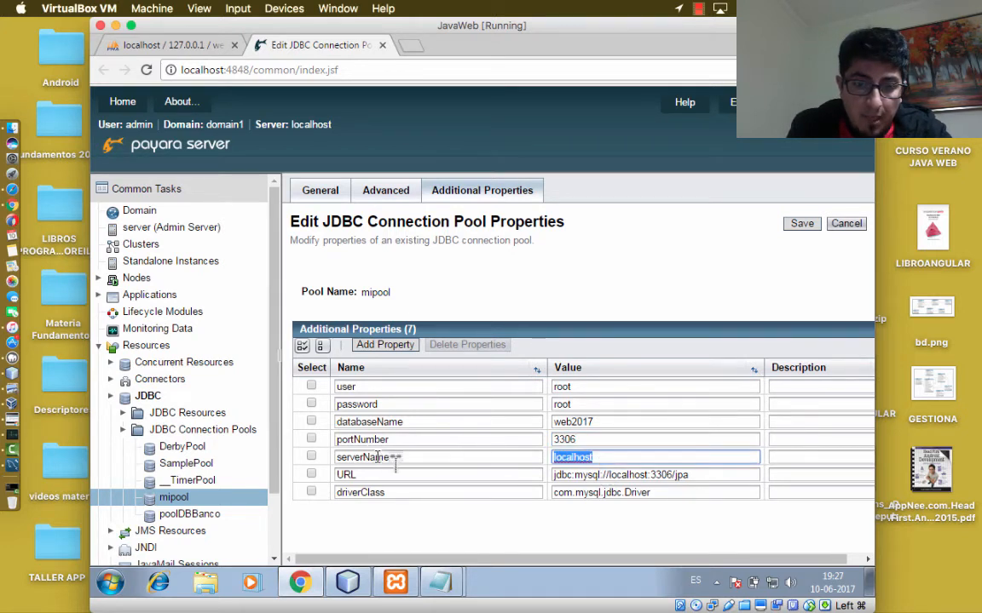
{"action": "left_click", "coordinate": [613, 459]}
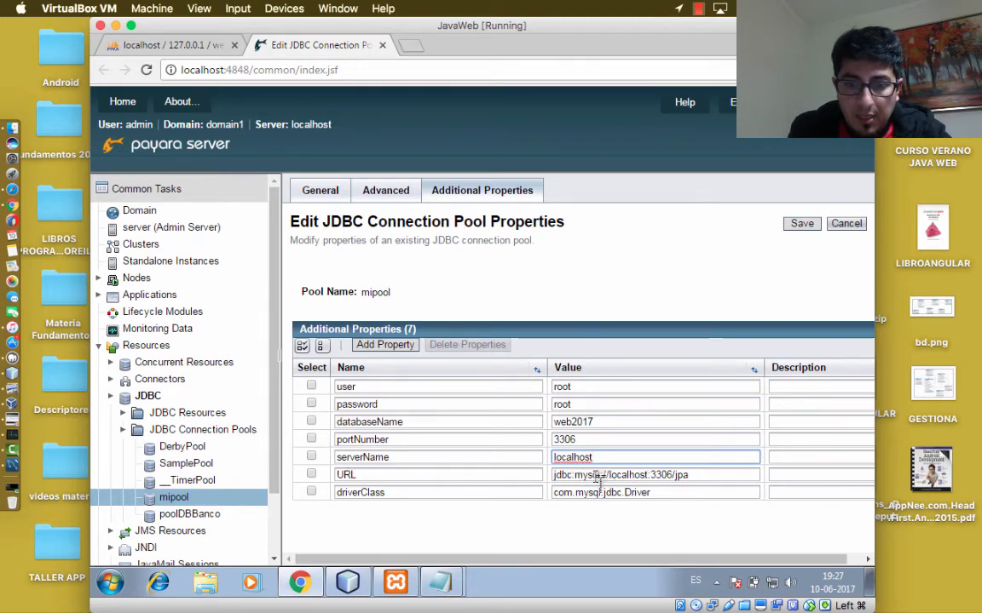
Step: Set the database in mipool's URL property to web2017, giving jdbc:mysql://localhost:3306/web2017, and check the driverClass value
{"action": "double_click", "coordinate": [682, 475]}
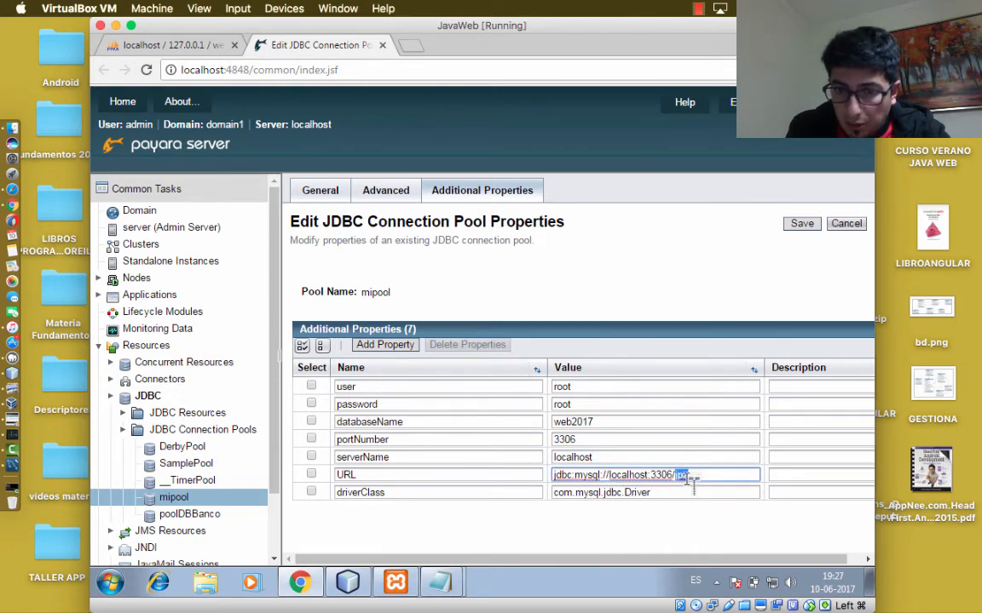
{"action": "type", "text": "web2017"}
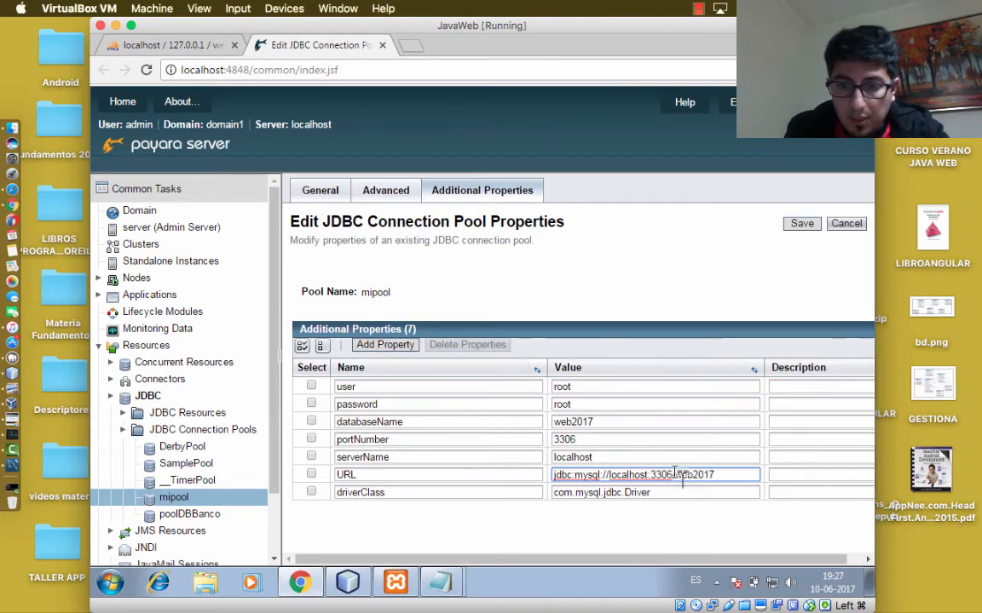
{"action": "left_click_drag", "start_coordinate": [656, 501], "coordinate": [552, 494]}
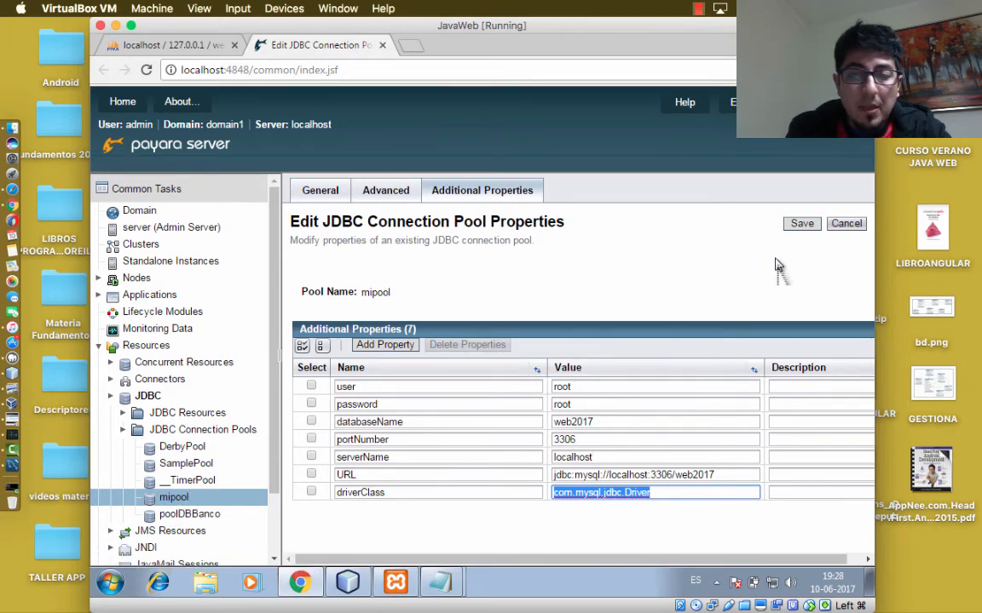
Step: Save the mipool properties and ping the connection pool from its general settings
{"action": "left_click", "coordinate": [801, 225]}
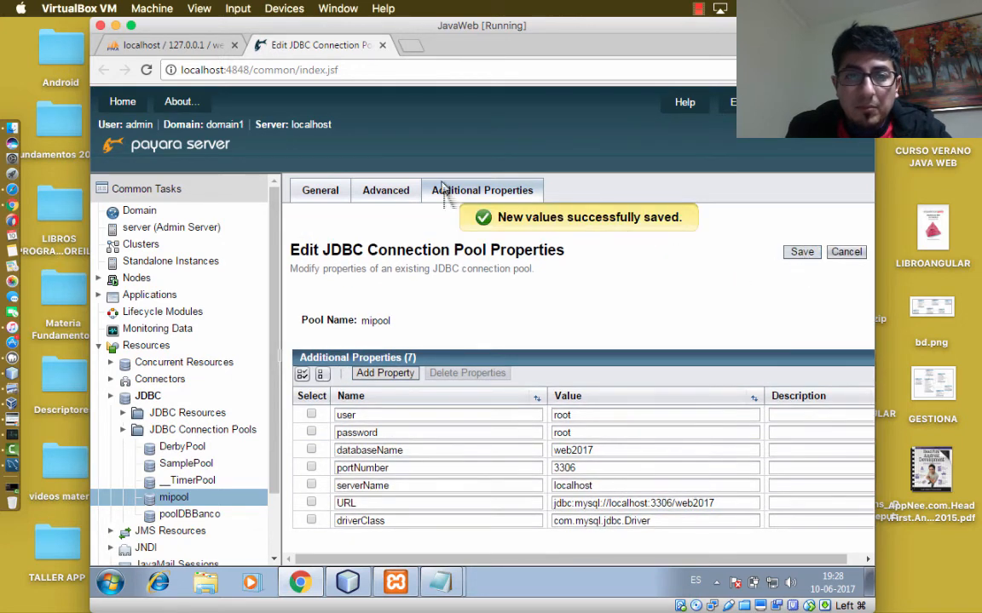
{"action": "left_click", "coordinate": [319, 193]}
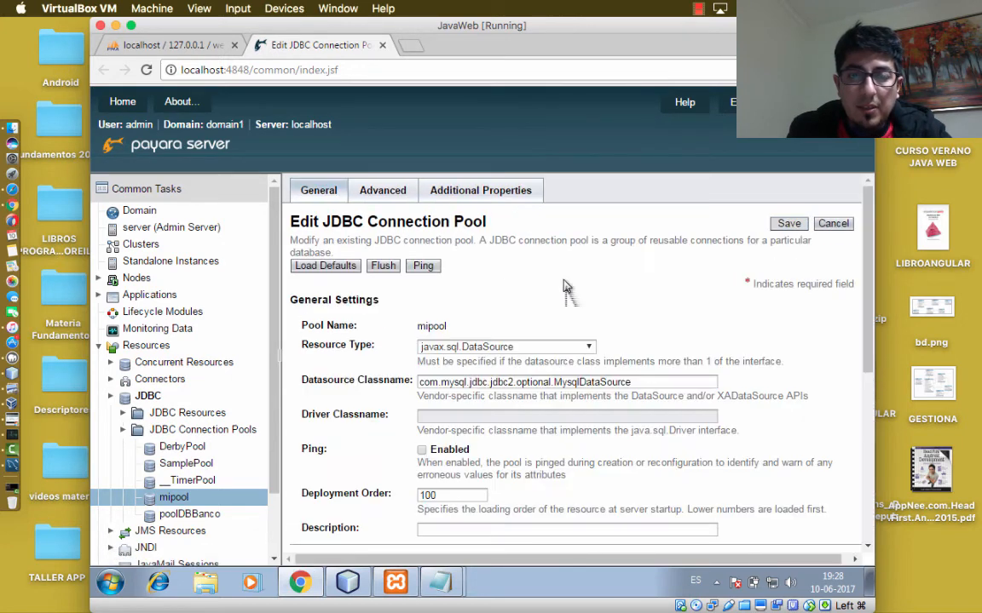
{"action": "left_click", "coordinate": [425, 268]}
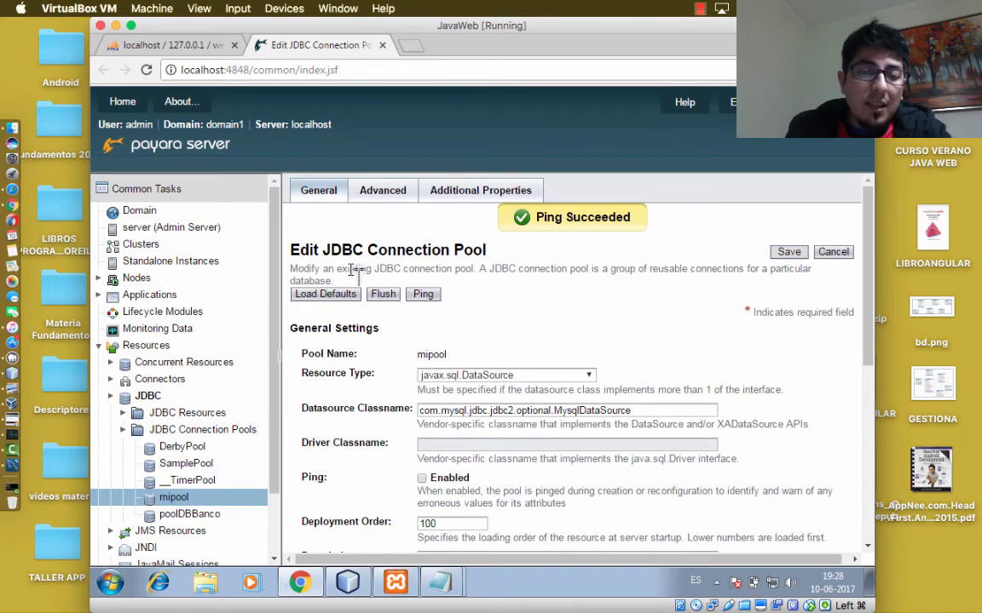
Step: Check the tables of the web2017 database in phpMyAdmin and return to the mipool connection pool page
{"action": "left_click", "coordinate": [298, 584]}
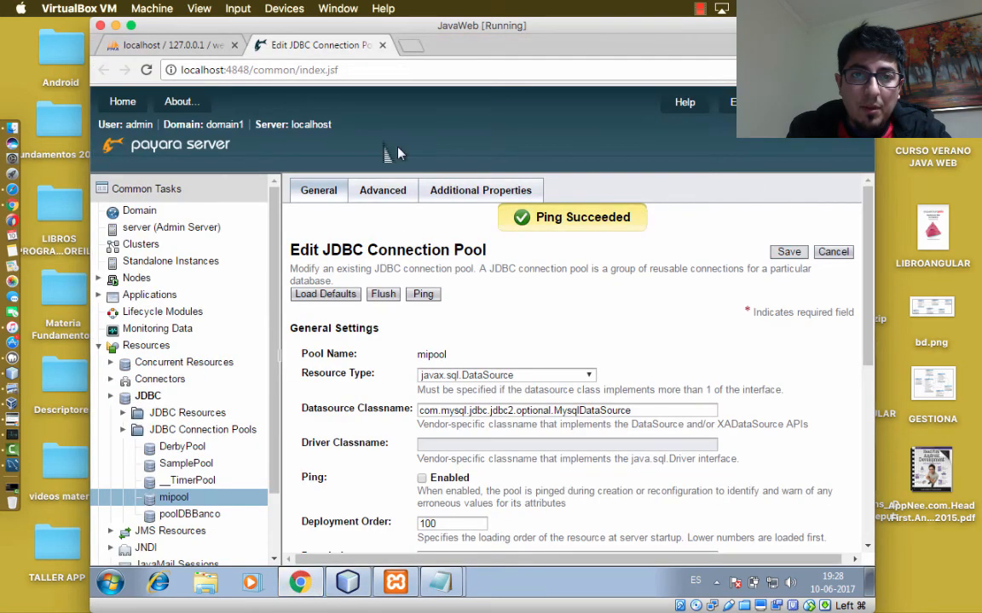
{"action": "left_click", "coordinate": [196, 48]}
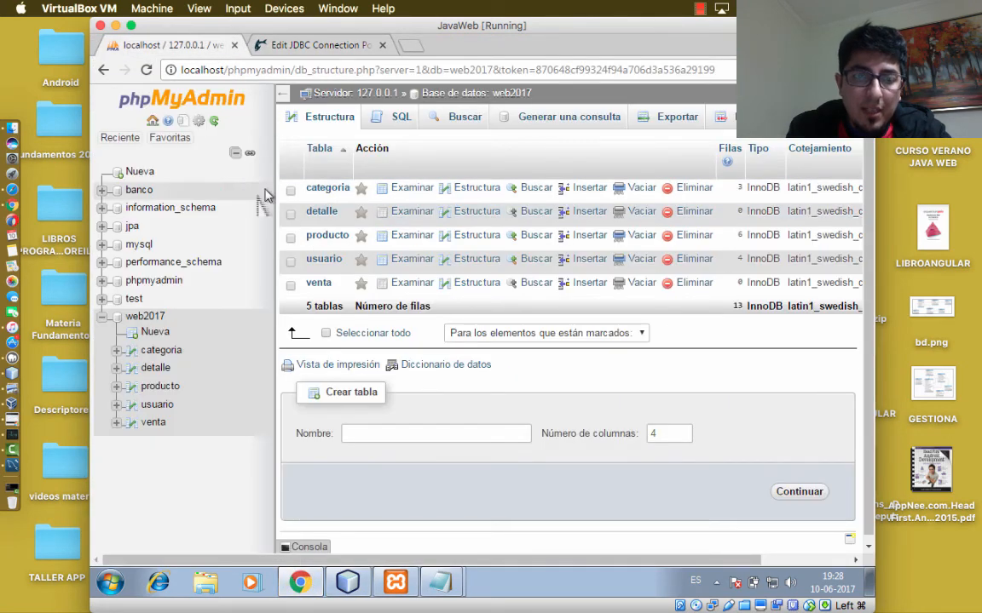
{"action": "left_click", "coordinate": [322, 46]}
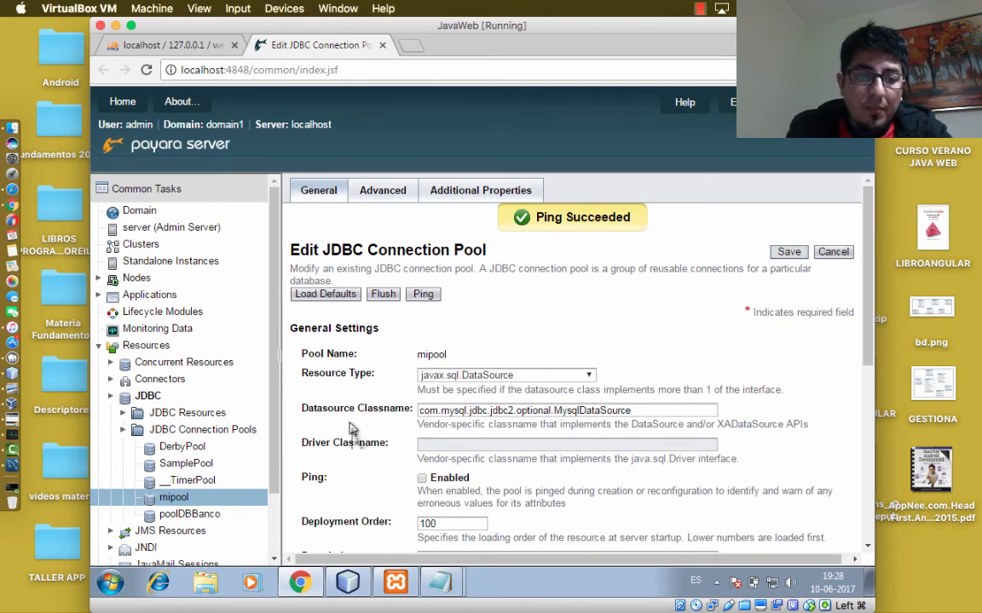
Step: Create a JDBC resource with the JNDI name jndi_web2017 that uses the mipool connection pool
{"action": "left_click", "coordinate": [195, 415]}
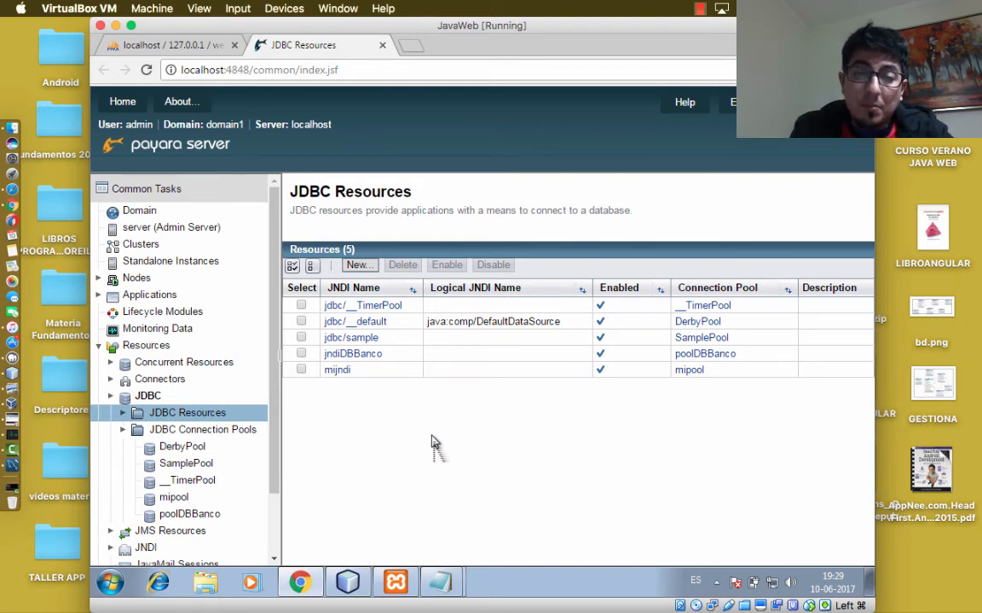
{"action": "left_click", "coordinate": [358, 266]}
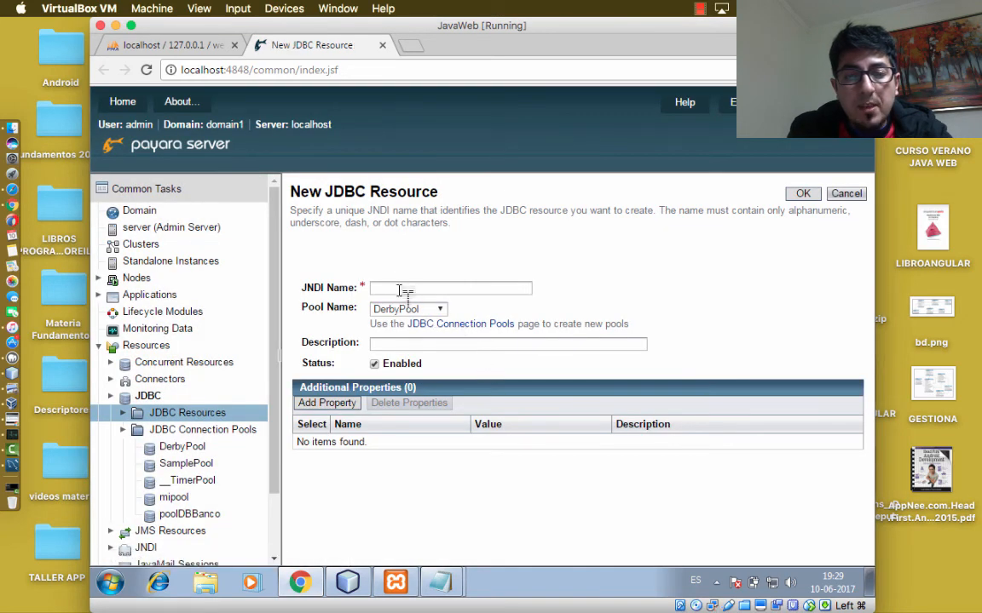
{"action": "left_click", "coordinate": [400, 289]}
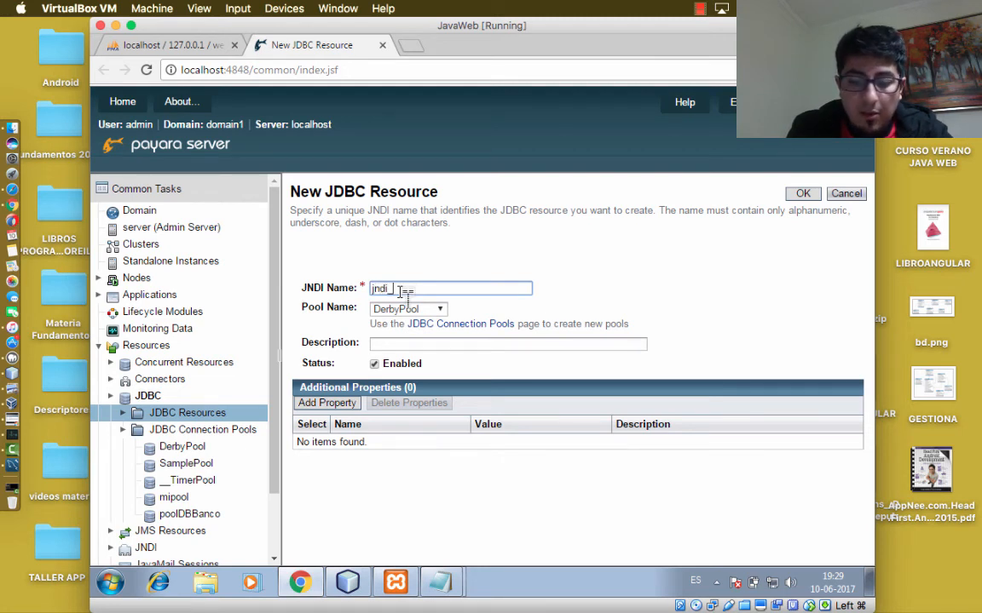
{"action": "type", "text": "jndi_web2017"}
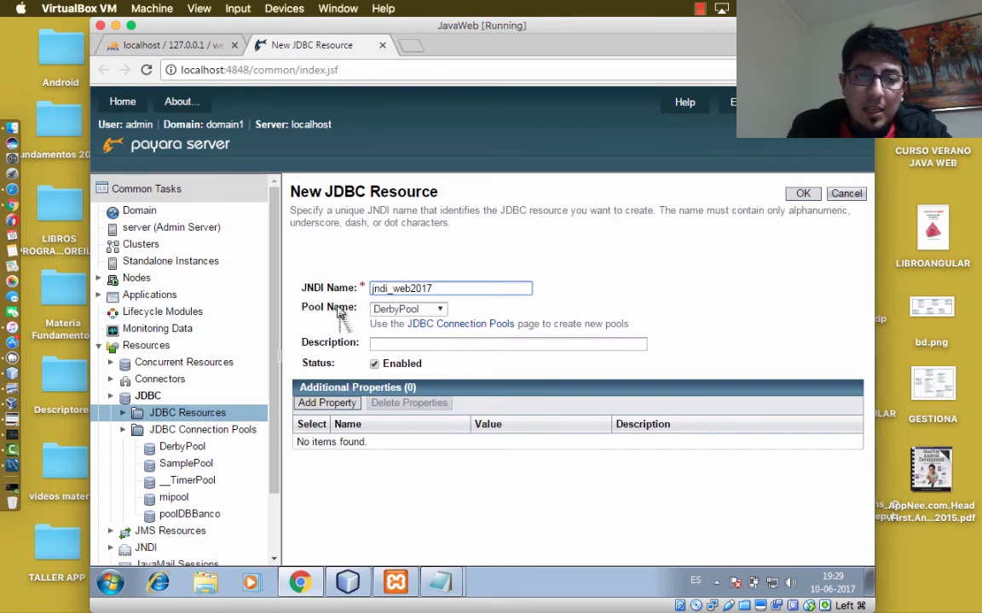
{"action": "left_click", "coordinate": [425, 310]}
{"action": "left_click", "coordinate": [387, 362]}
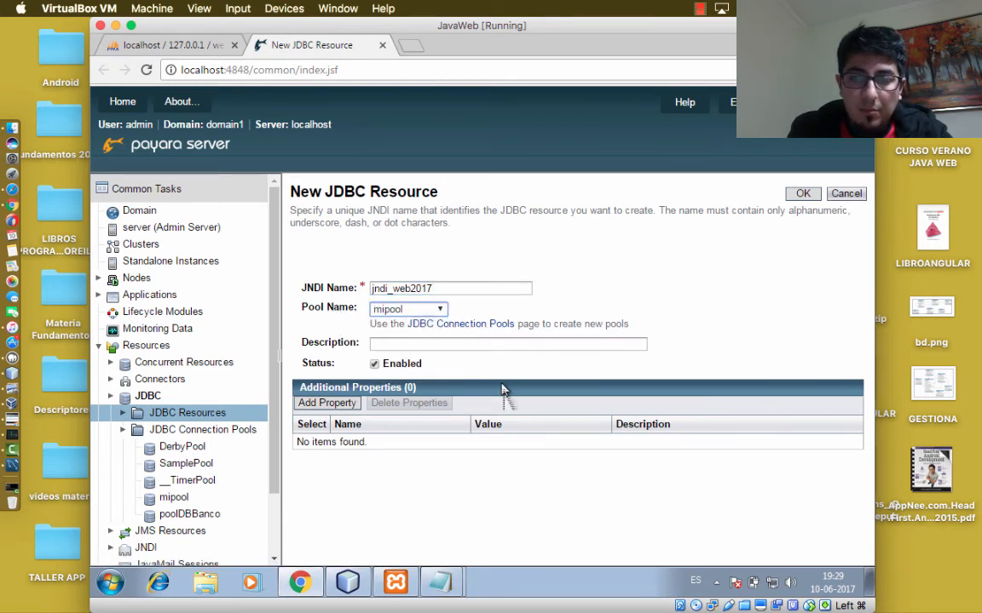
{"action": "left_click", "coordinate": [802, 195]}
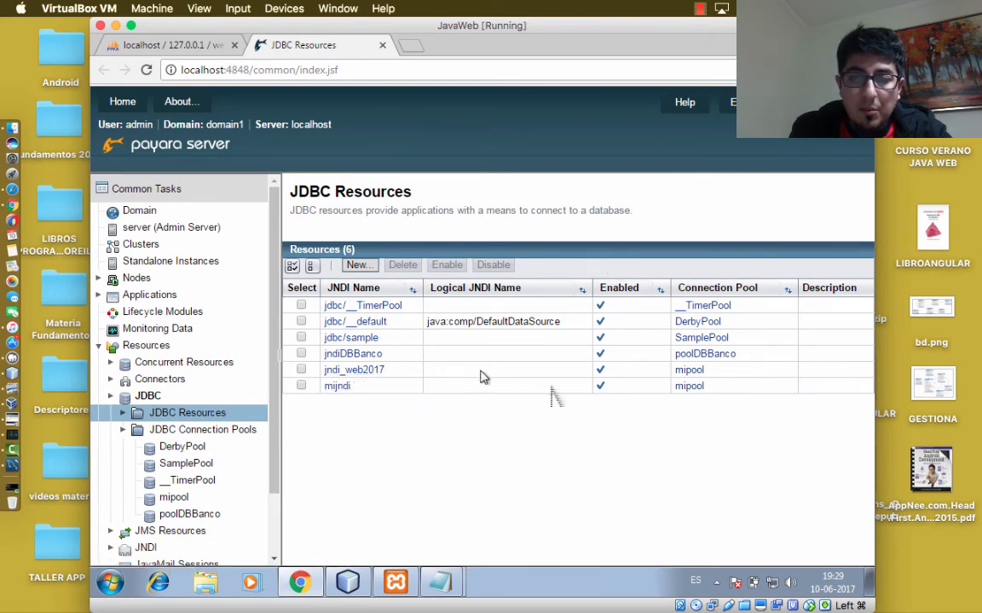
Step: Delete the mijndi JDBC resource from the resources list
{"action": "left_click", "coordinate": [301, 386]}
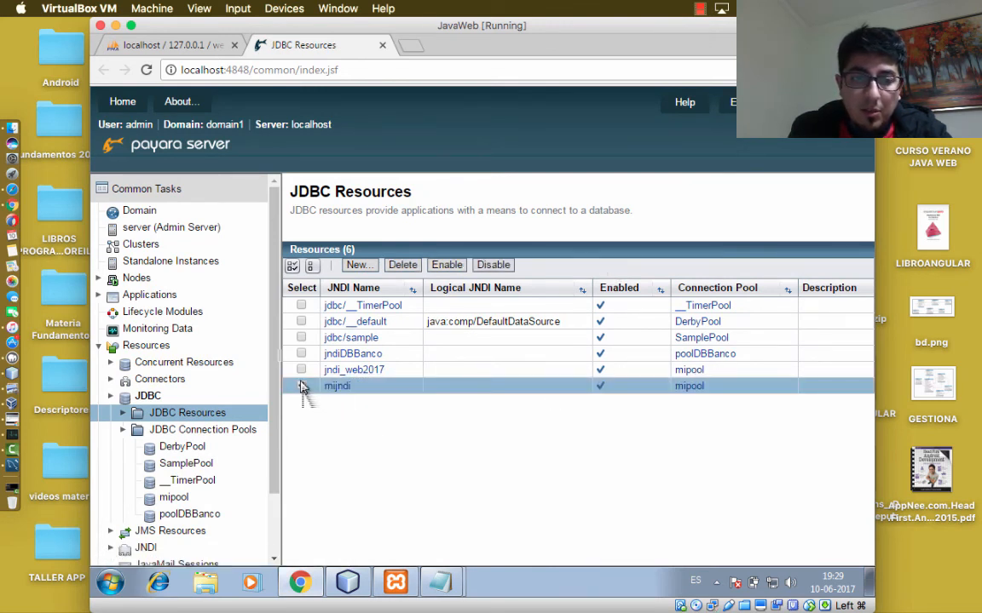
{"action": "left_click", "coordinate": [404, 271]}
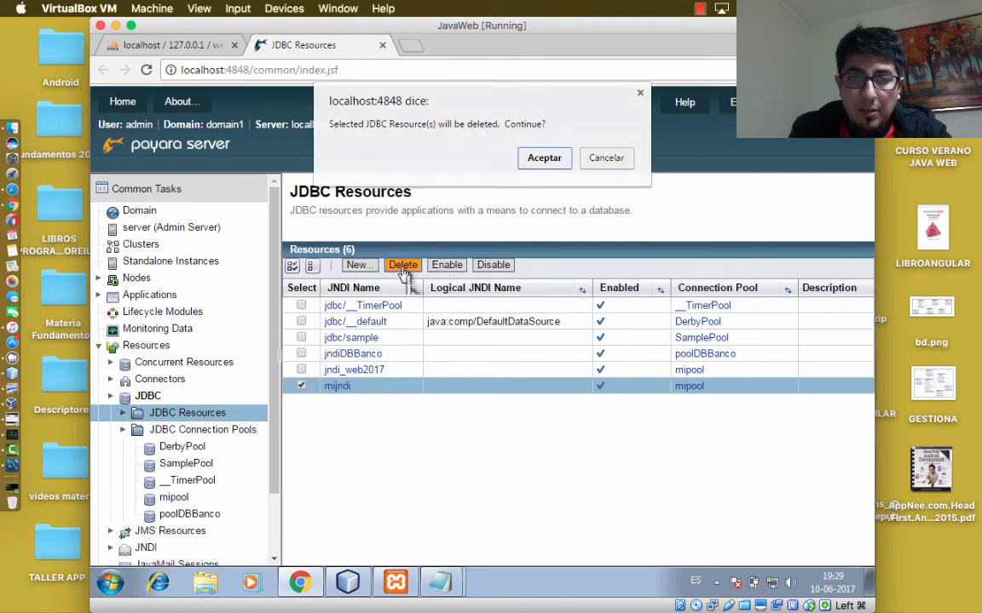
{"action": "left_click", "coordinate": [545, 158]}
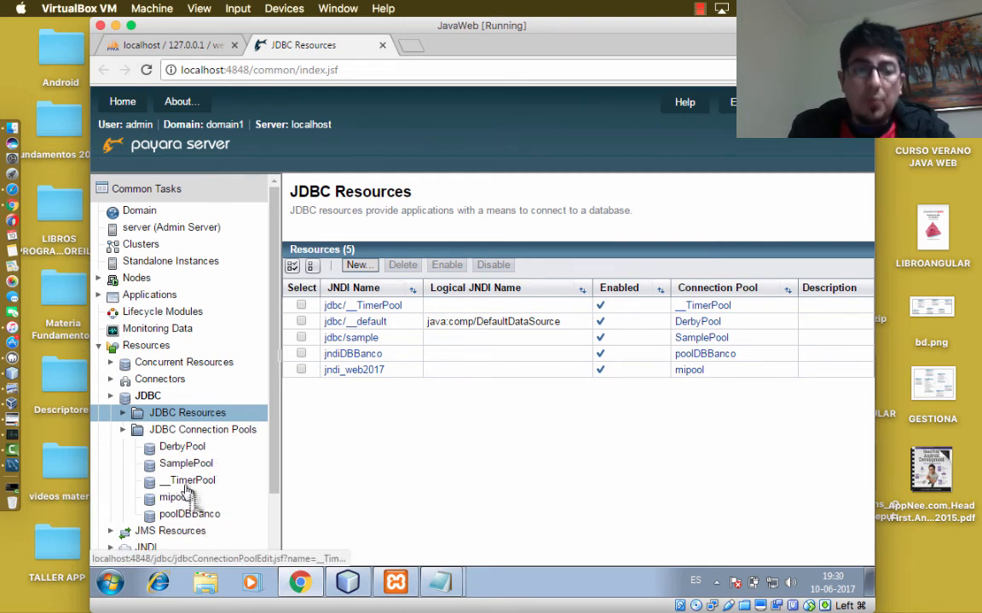
Step: Start a new JDBC connection pool named pool2 with resource type javax.sql.DataSource and view the available database driver vendors
{"action": "left_click", "coordinate": [225, 429]}
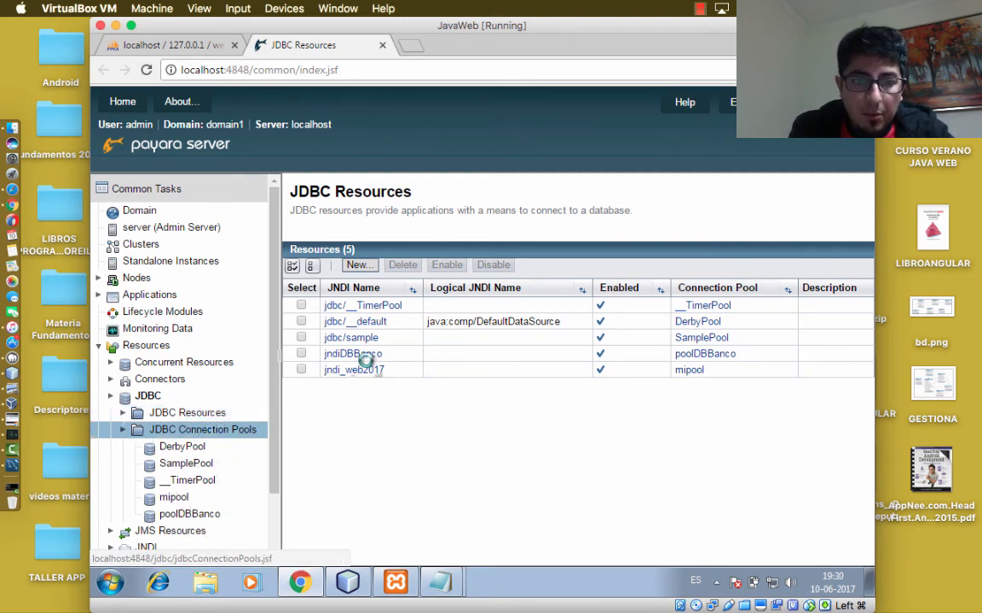
{"action": "left_click", "coordinate": [357, 277]}
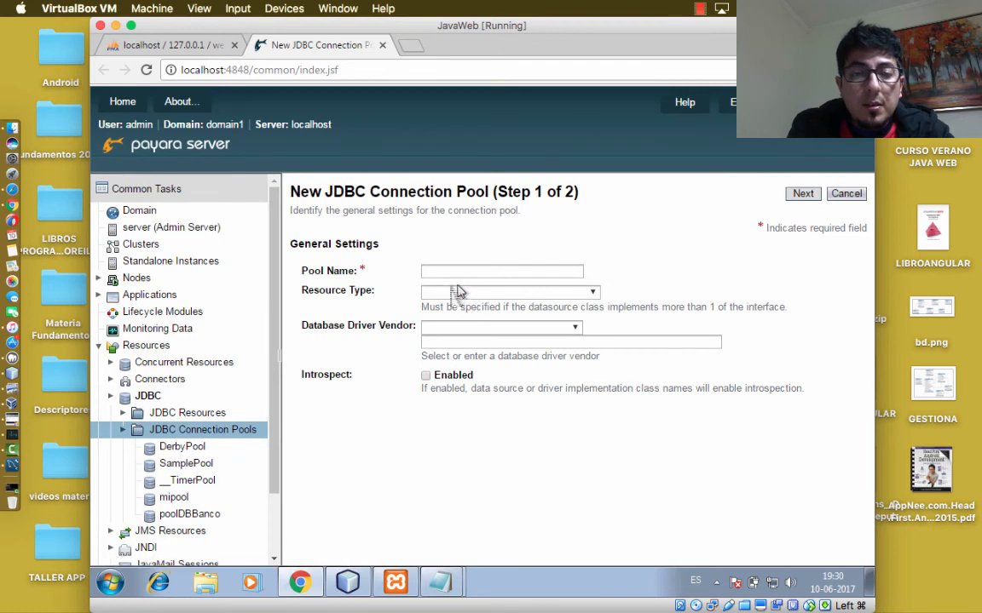
{"action": "left_click", "coordinate": [466, 275]}
{"action": "type", "text": "pool2"}
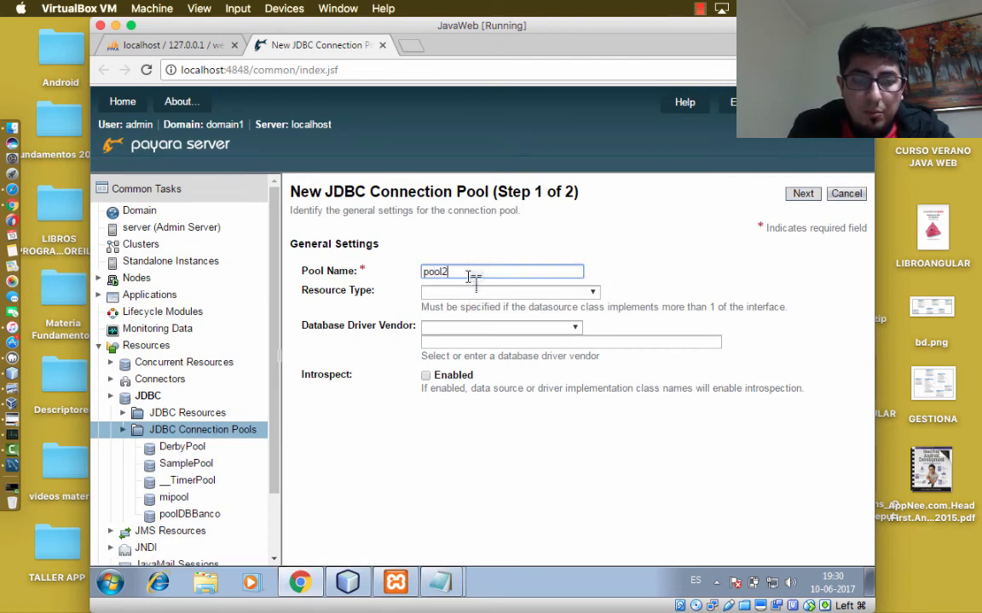
{"action": "left_click", "coordinate": [542, 291]}
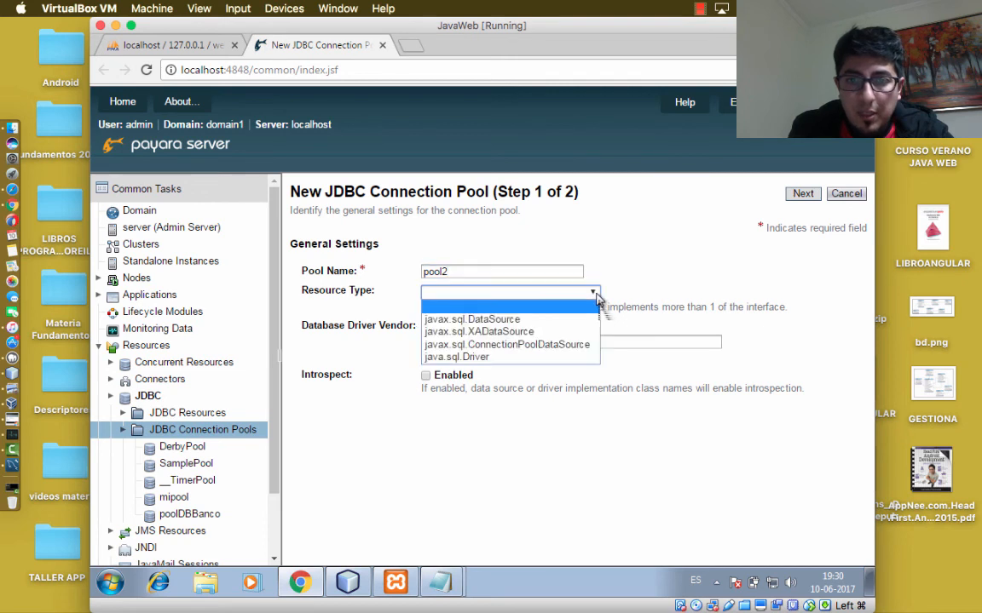
{"action": "left_click", "coordinate": [542, 320]}
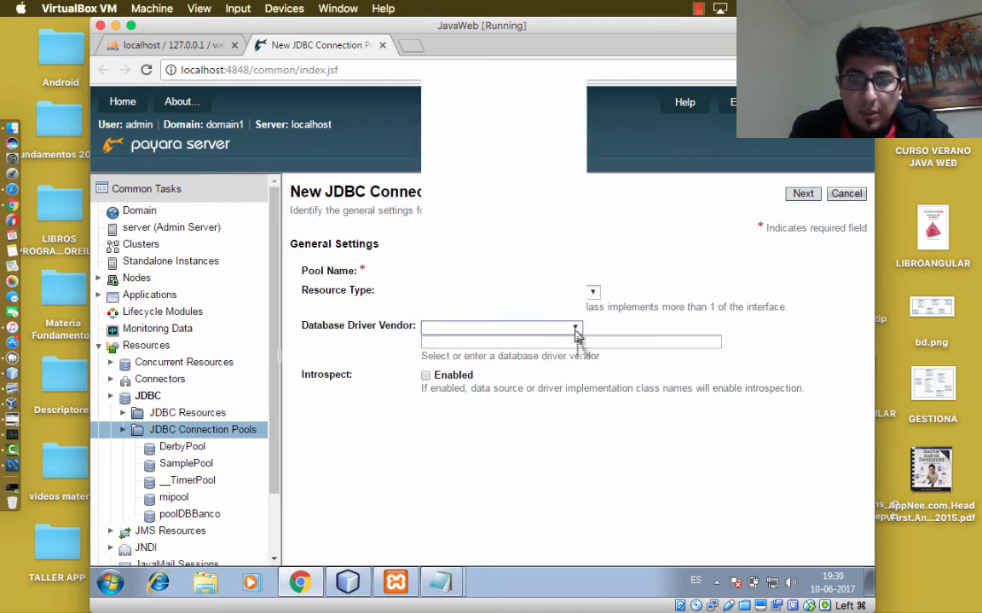
{"action": "left_click", "coordinate": [576, 330]}
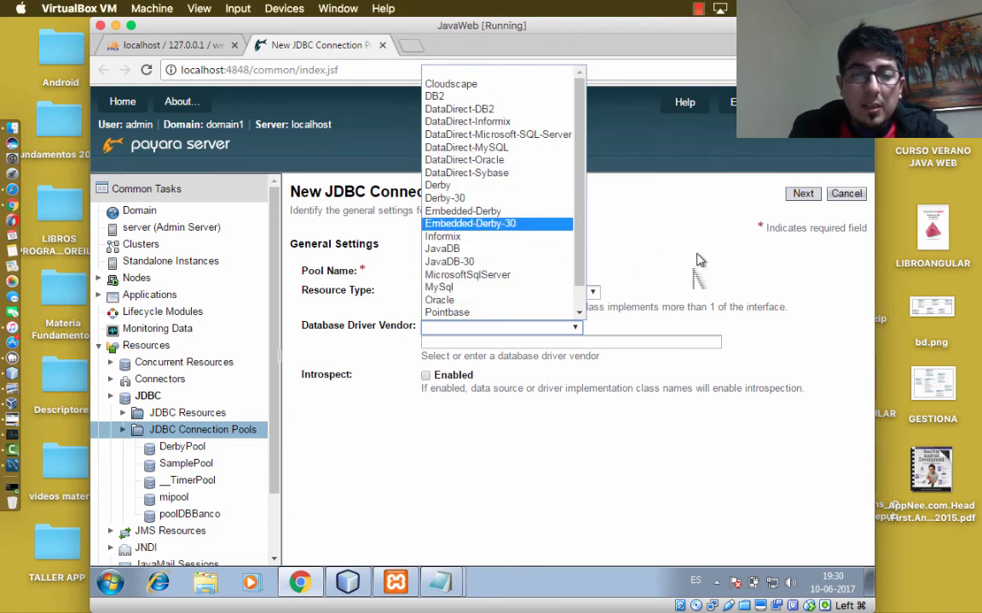
{"action": "left_click", "coordinate": [626, 247]}
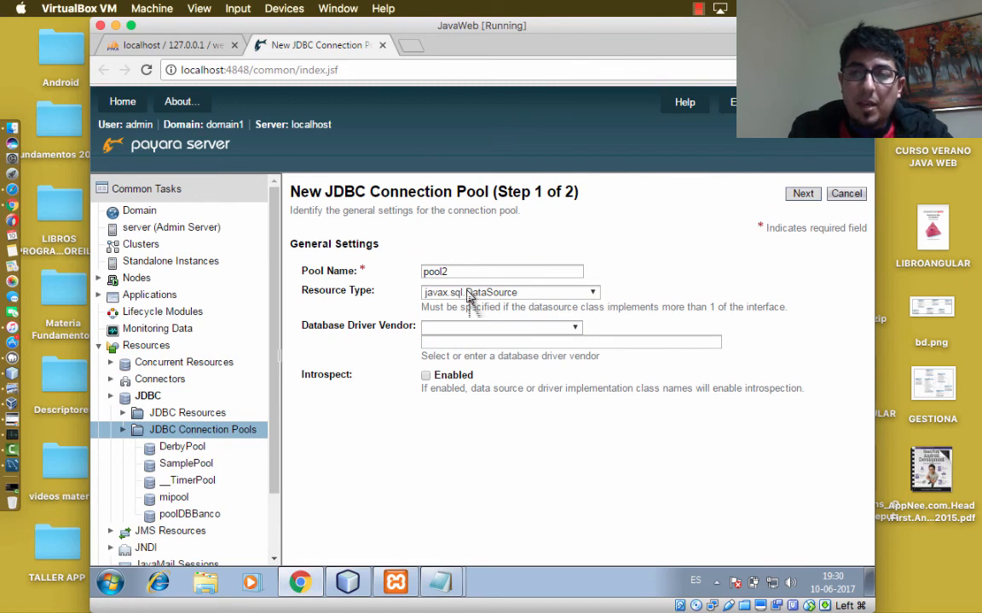